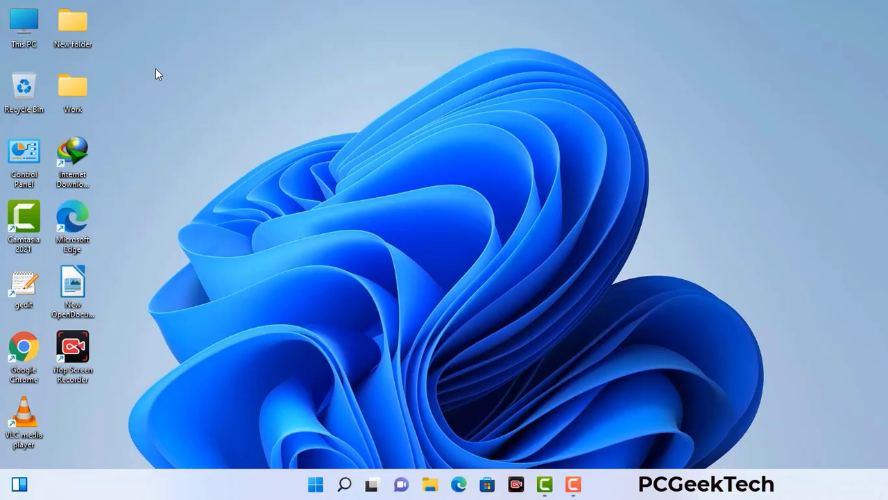
Open System Configuration by running the msconfig command.
key("super+r")
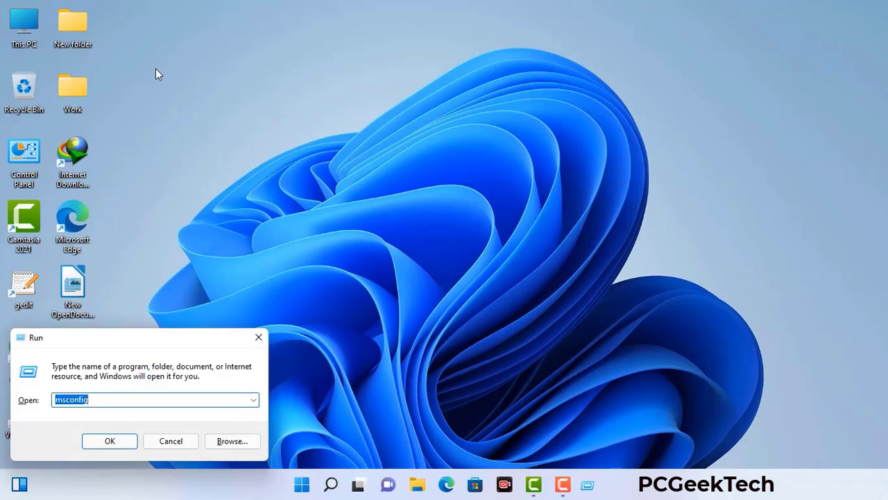
left_click_drag(151, 337, 390, 111)
left_click(355, 173)
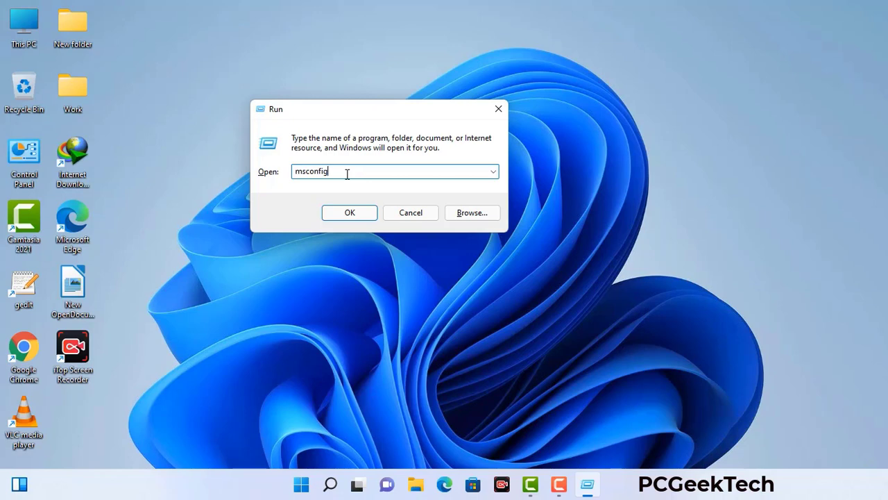
left_click(343, 216)
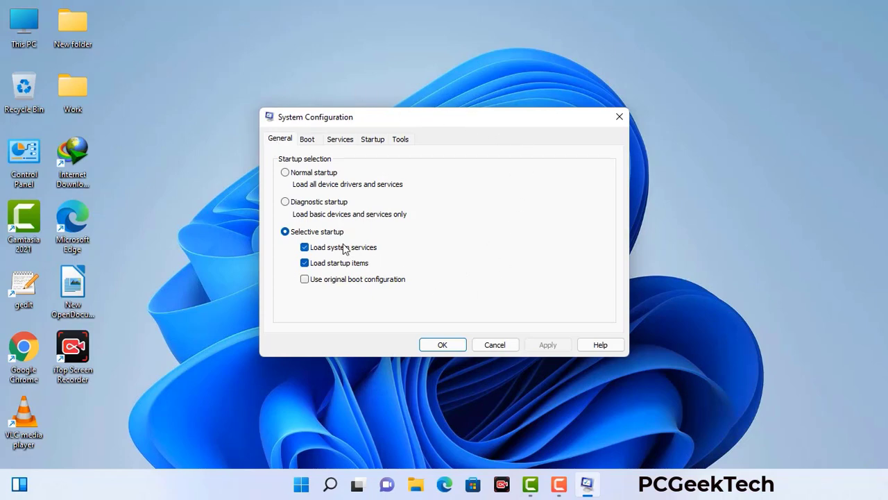
Enable Safe boot with the Network option for Windows 11 and restart into Safe Mode.
left_click(309, 141)
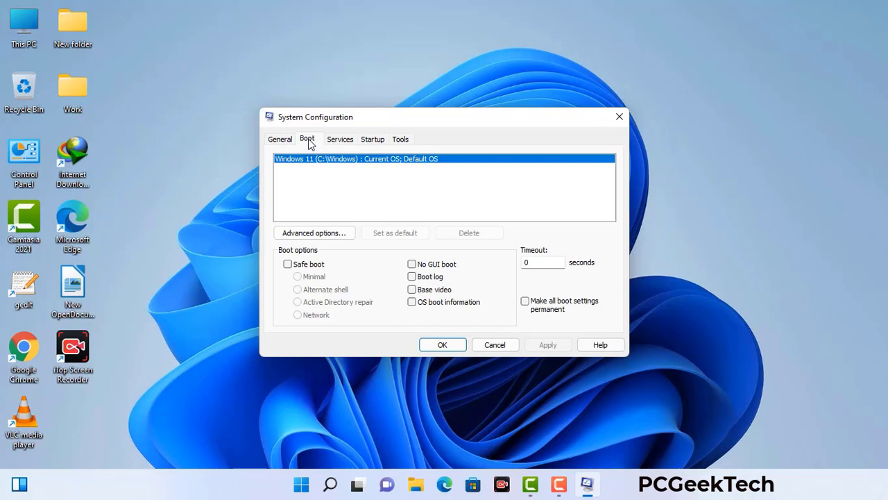
left_click(287, 264)
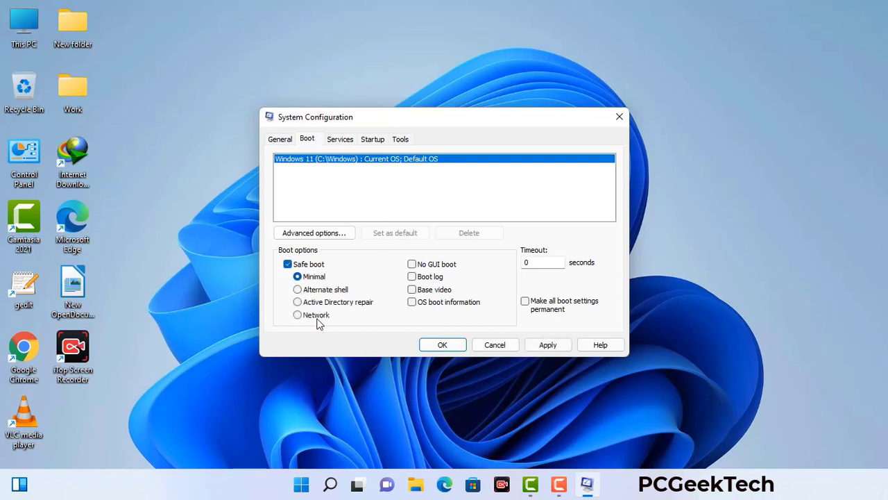
left_click(316, 315)
left_click(547, 347)
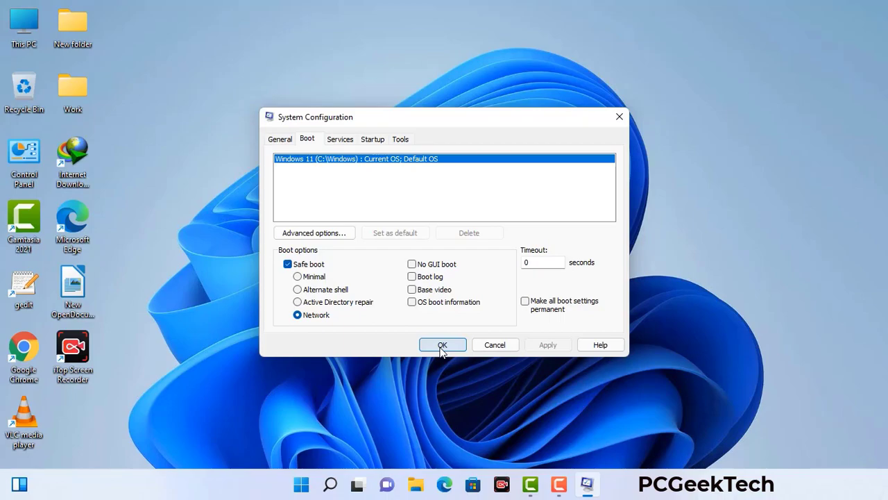
left_click(441, 345)
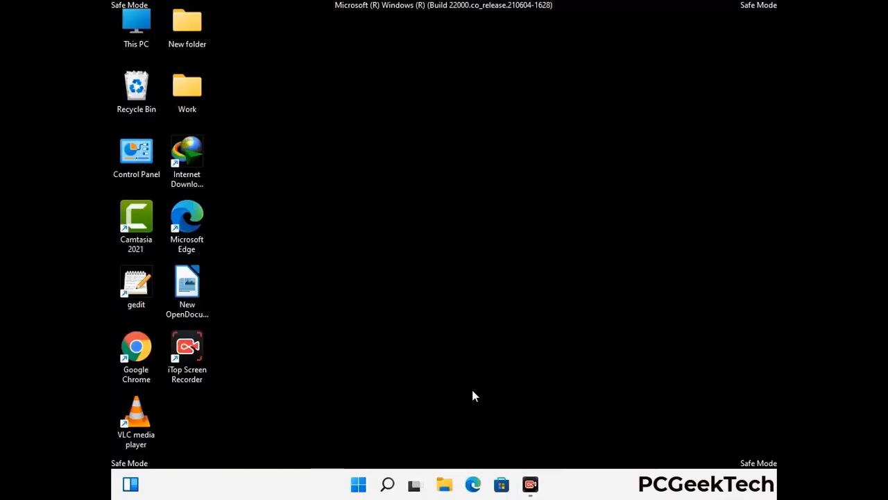
Set File Explorer Options in Control Panel to show hidden files, folders, and drives.
double_click(137, 164)
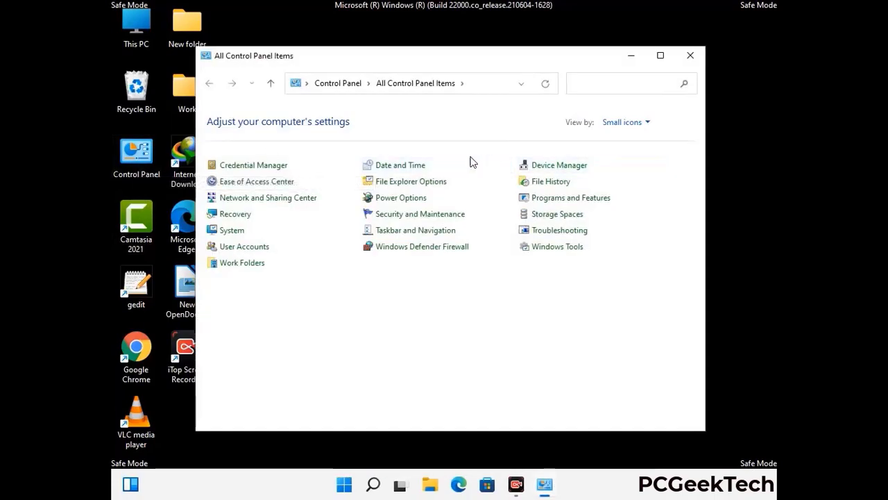
left_click(428, 186)
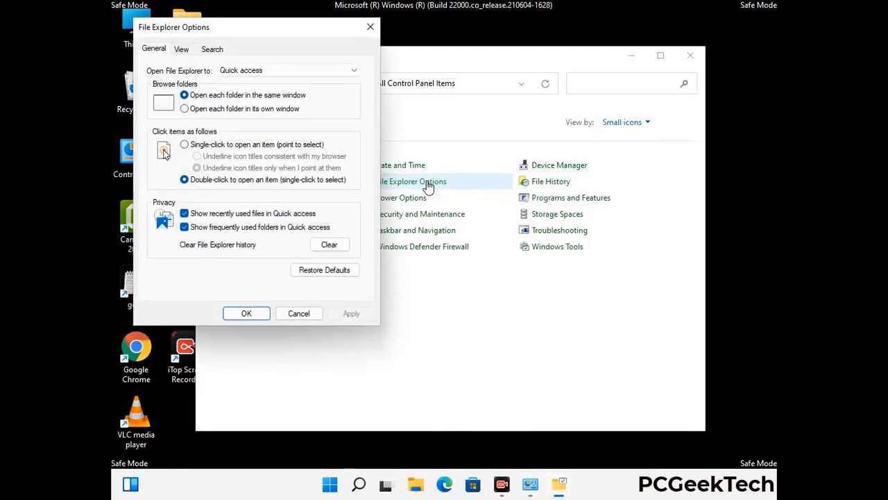
left_click(181, 49)
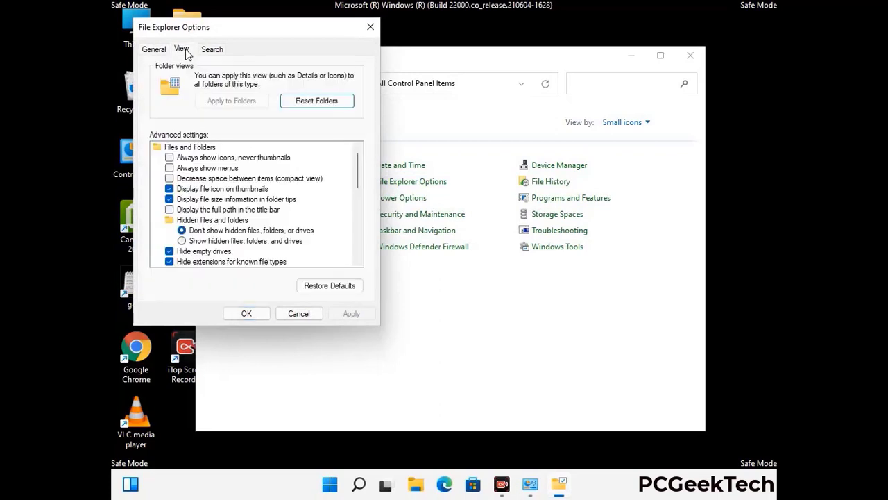
left_click(182, 241)
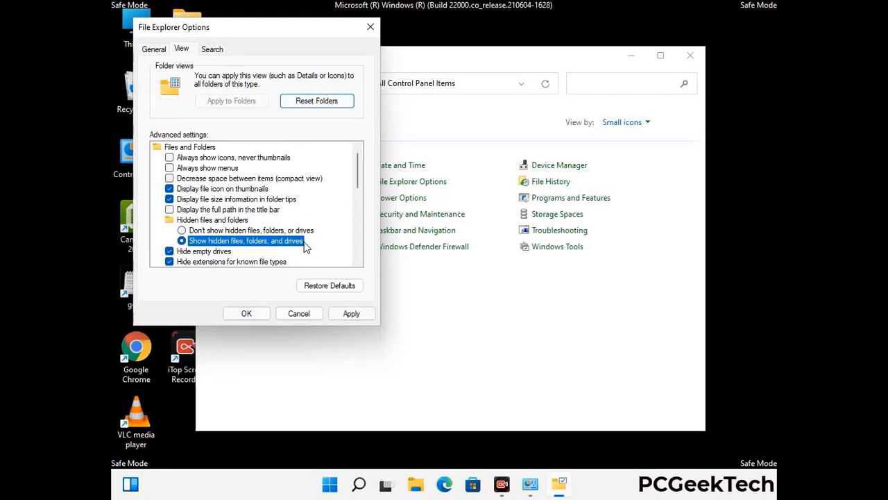
left_click(350, 315)
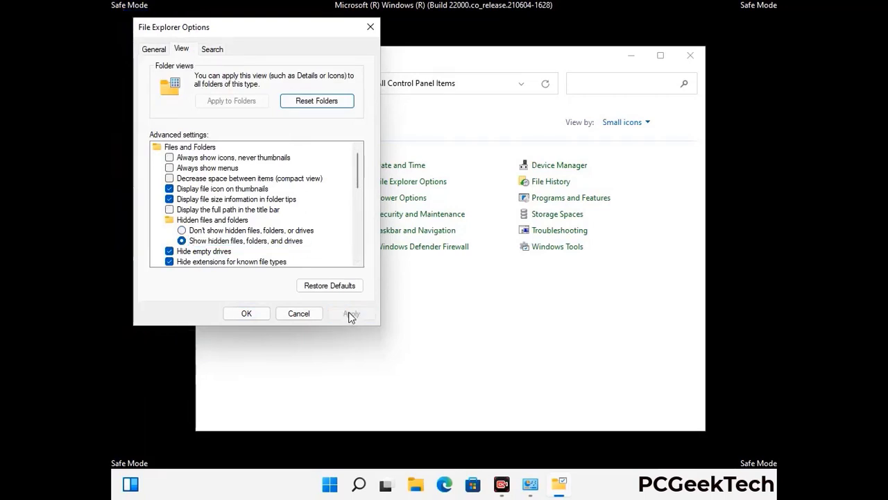
left_click(233, 315)
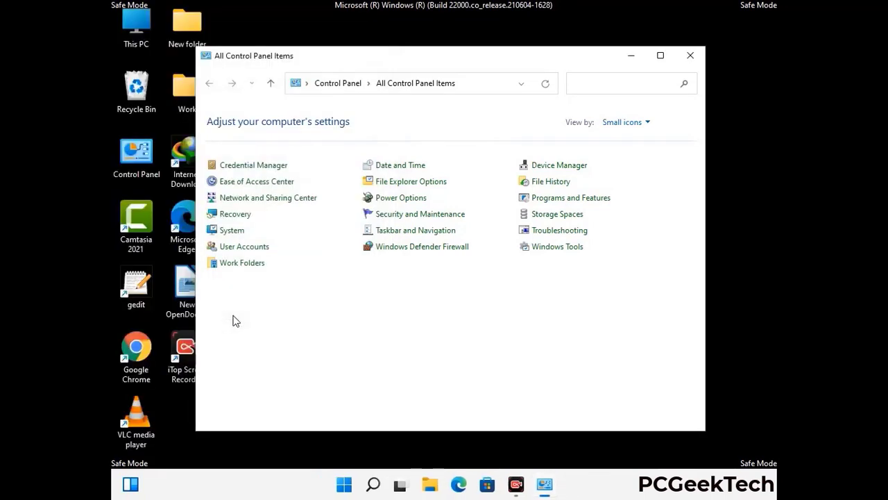
left_click(687, 56)
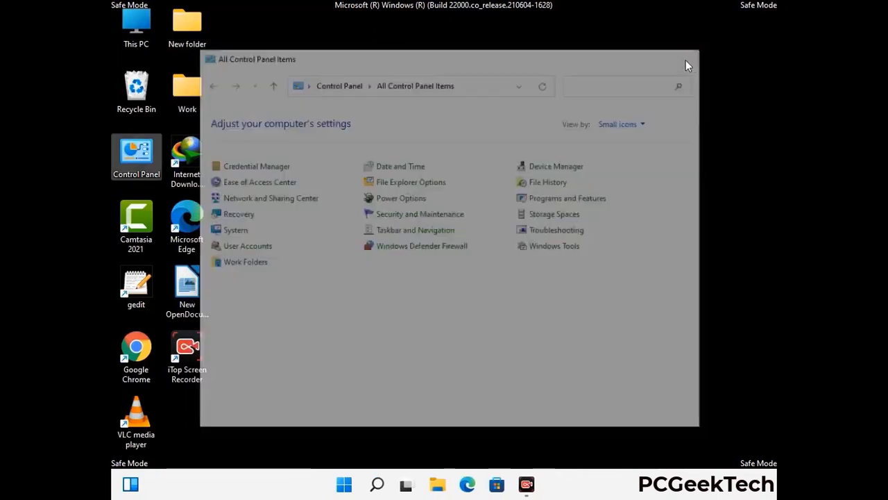
Browse from This PC to the folder C:\Windows\System32\drivers\etc.
double_click(132, 43)
left_click(389, 305)
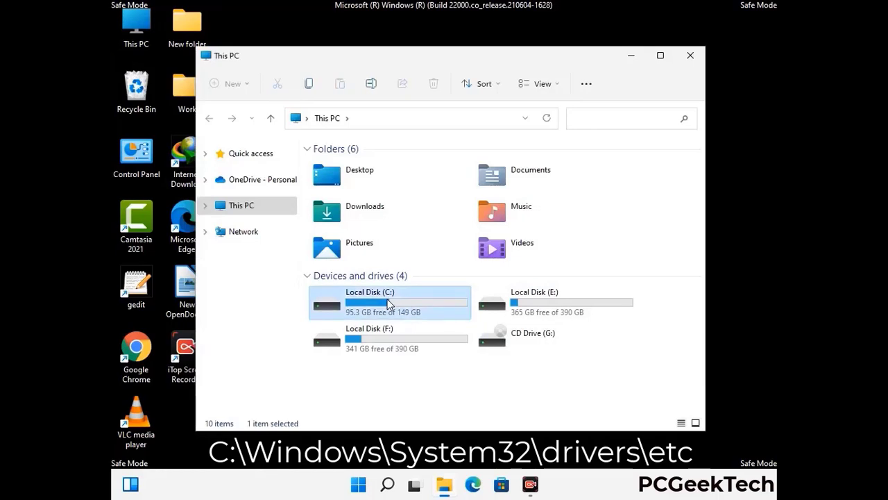
double_click(390, 305)
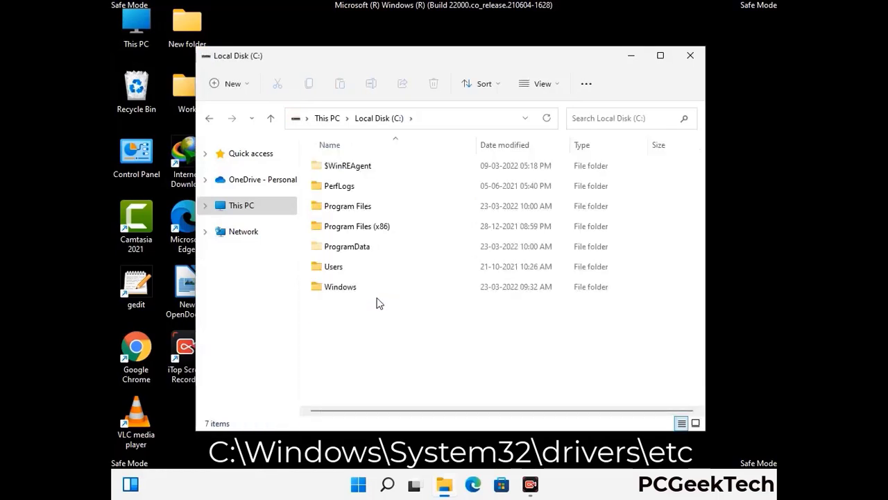
double_click(339, 286)
scroll(439, 300, "down", 8)
scroll(440, 300, "down", 10)
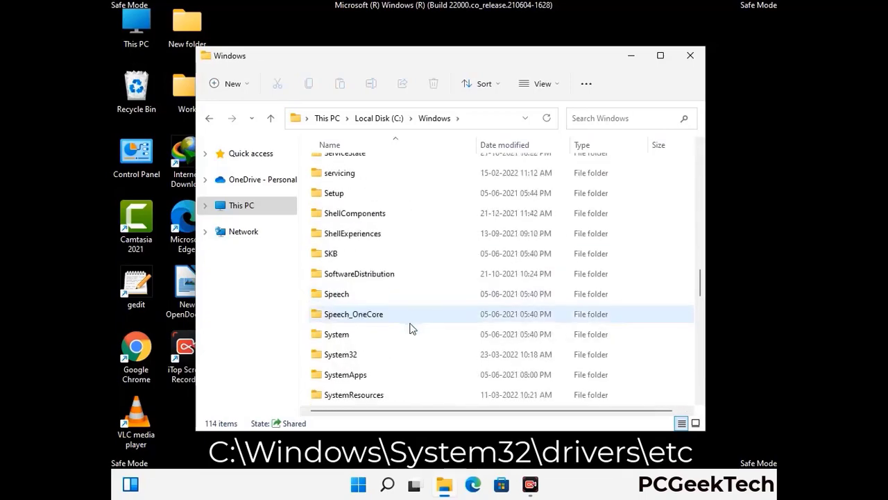
scroll(410, 326, "down", 1)
double_click(338, 293)
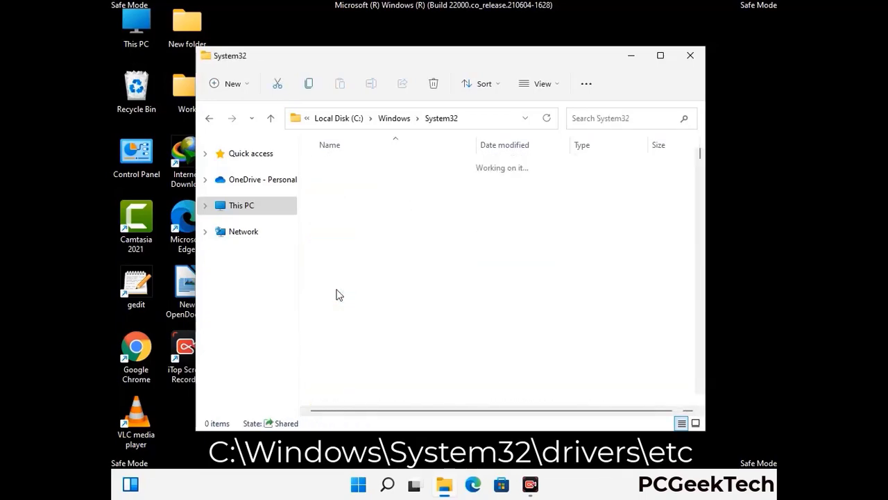
scroll(381, 303, "down", 5)
double_click(345, 382)
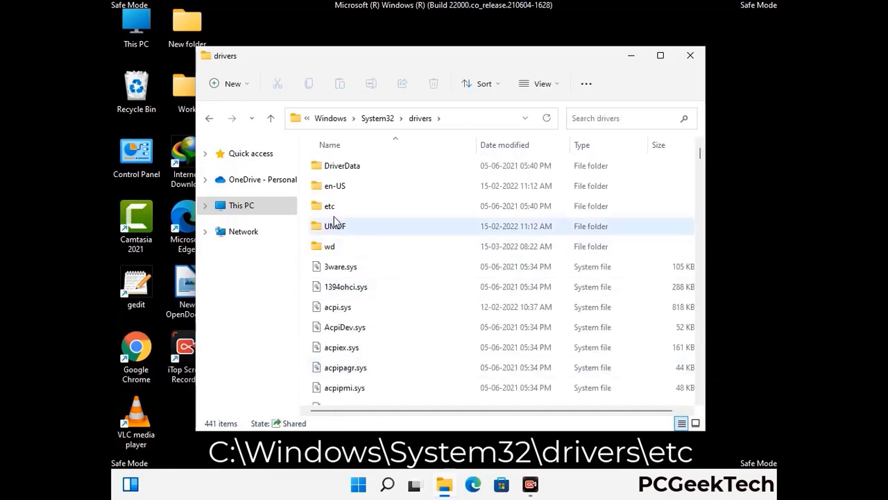
double_click(331, 206)
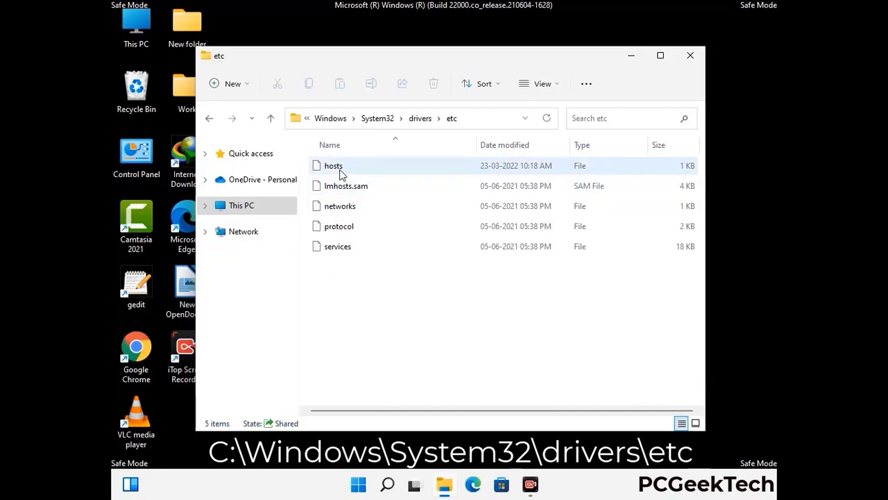
Open the hosts file in Notepad and move its window so the full text can be read.
left_click(340, 175)
double_click(340, 175)
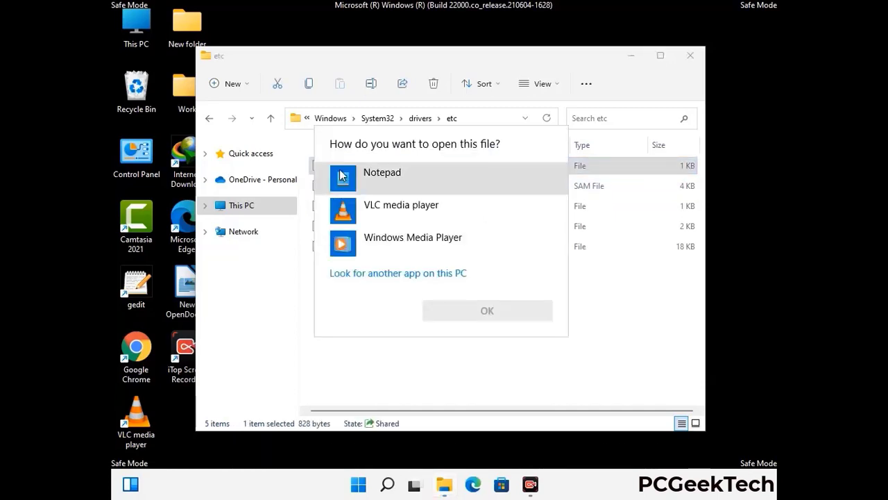
left_click(394, 175)
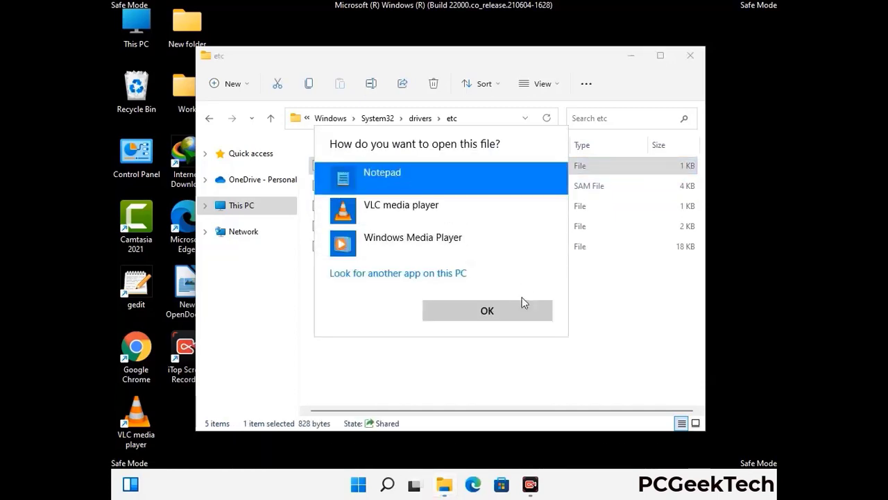
left_click(488, 311)
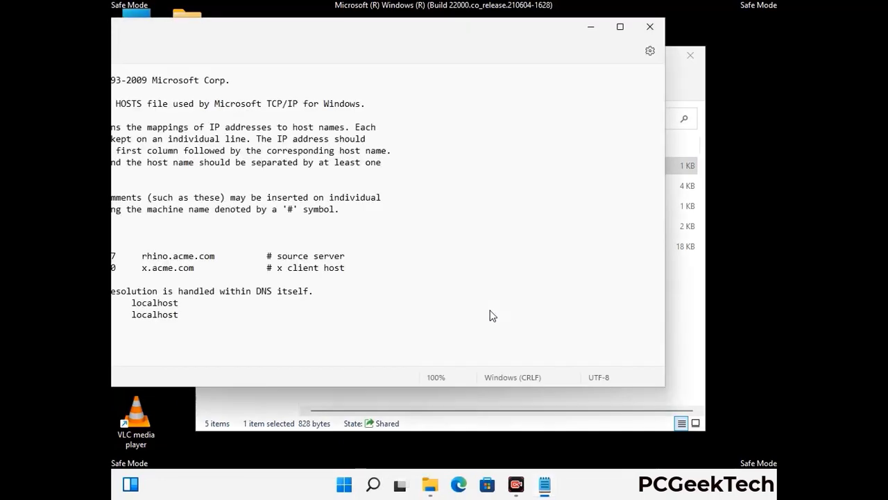
left_click_drag(334, 33, 471, 40)
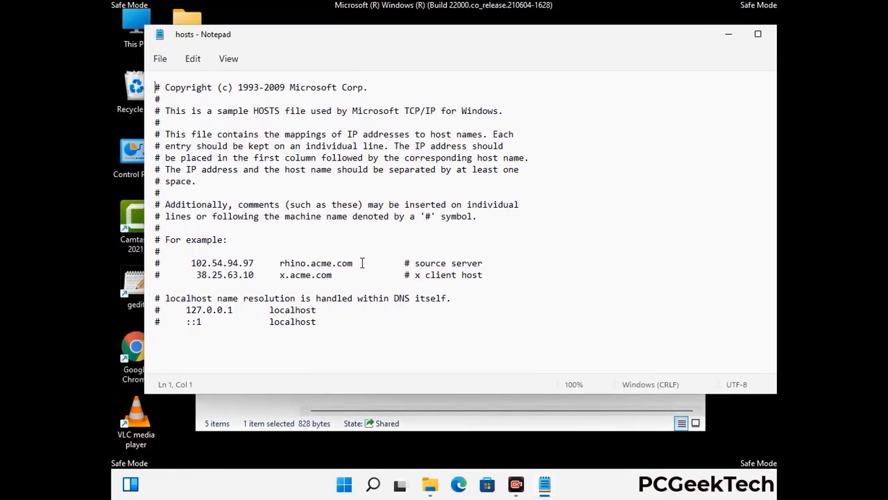
Add two line breaks after the last localhost line of the hosts file and save the file.
left_click(333, 326)
key("Return")
key("Return")
scroll(186, 193, "down", 1)
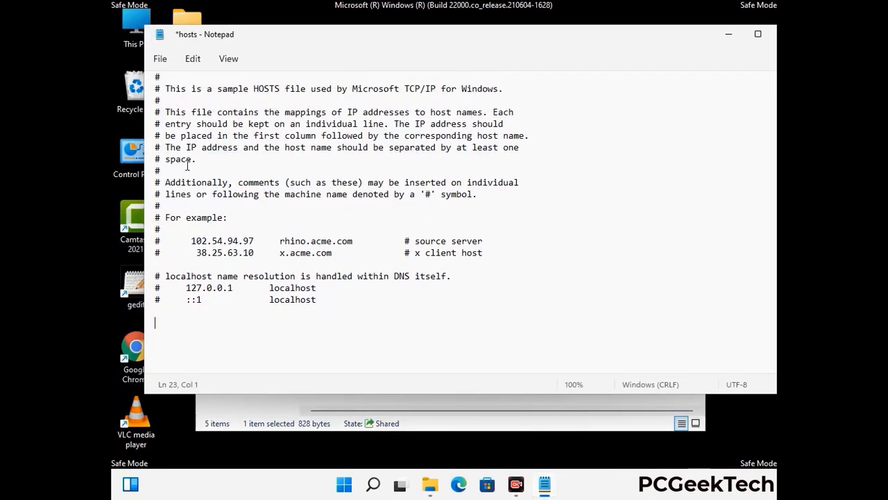
left_click(160, 59)
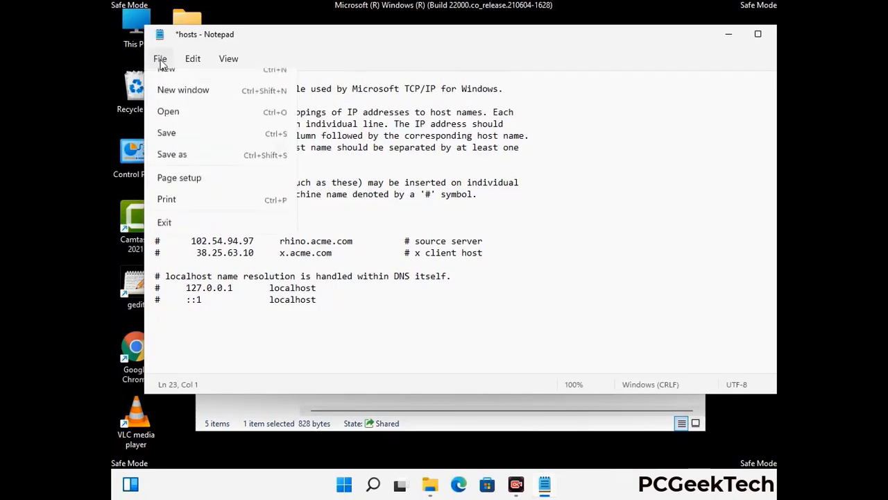
left_click(167, 146)
Close the hosts file in Notepad and the etc folder window.
left_click_drag(669, 29, 567, 43)
left_click(685, 33)
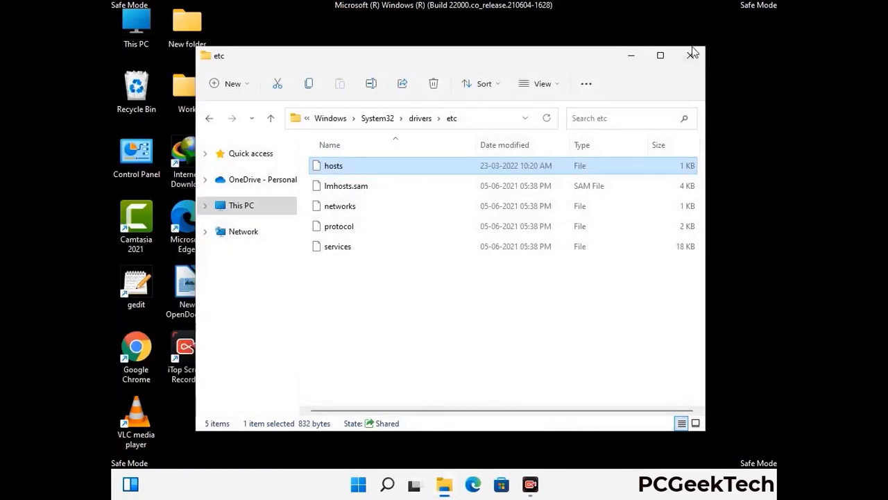
left_click(692, 55)
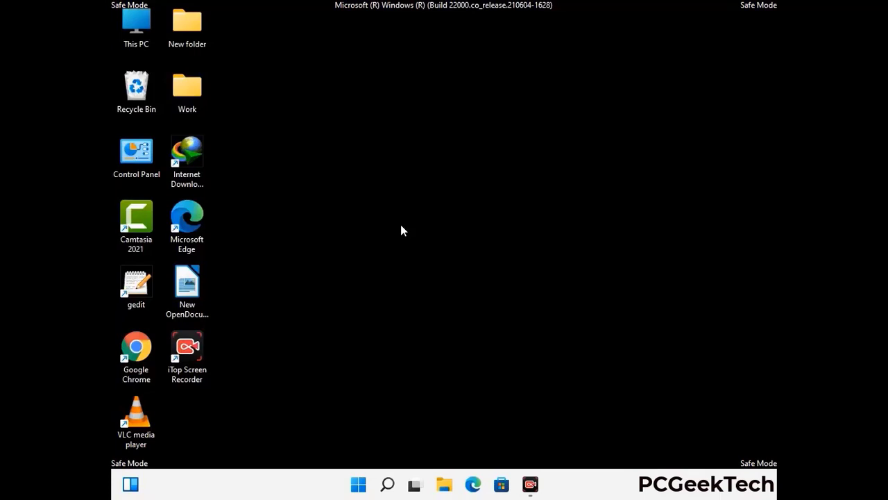
Open the Roaming folder by running %appdata% and select the Zoom folder in it.
key("super+r")
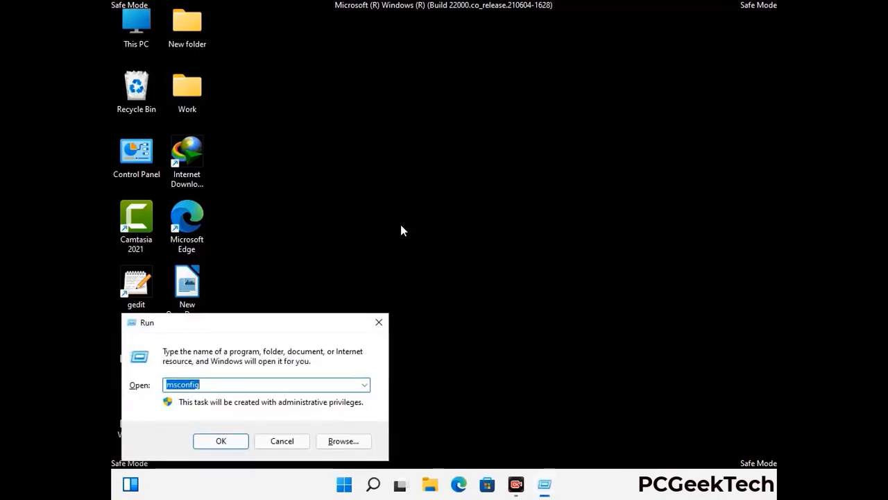
left_click_drag(254, 319, 412, 137)
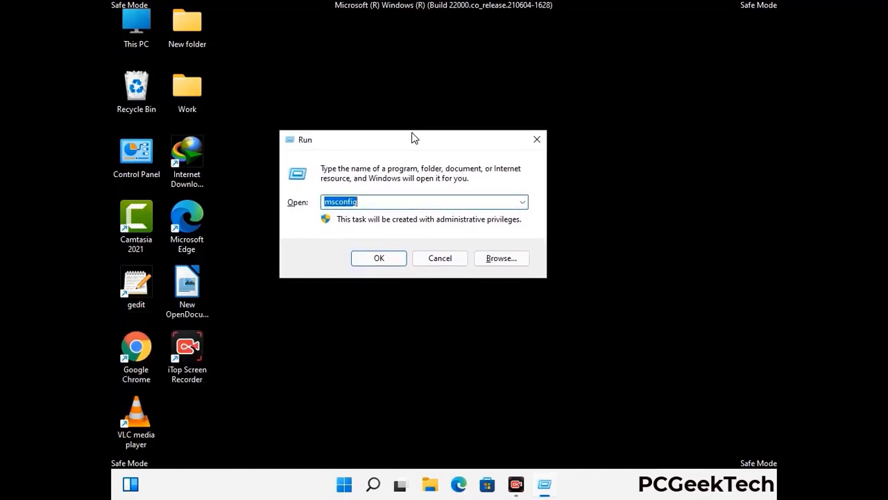
type("%")
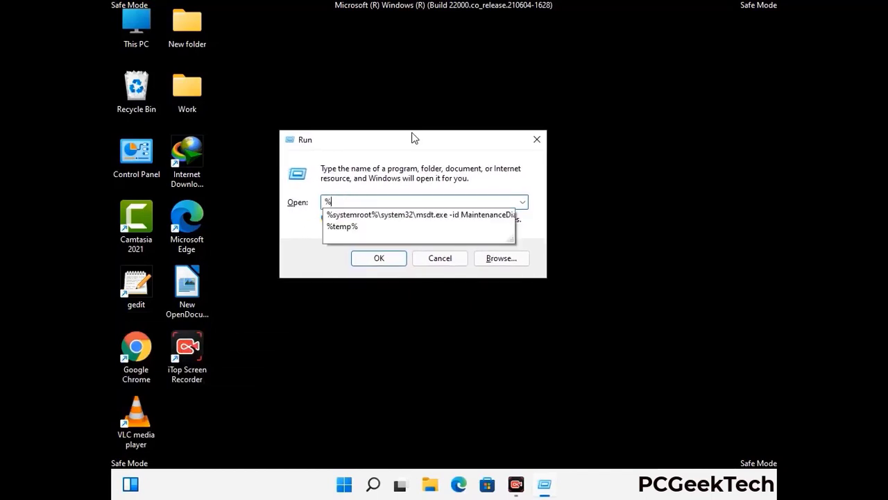
type("a")
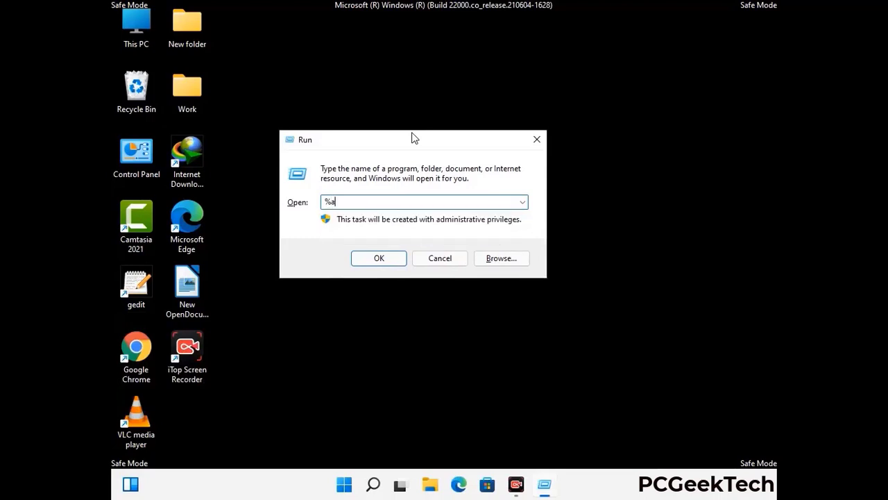
type("ppdata%")
key("Return")
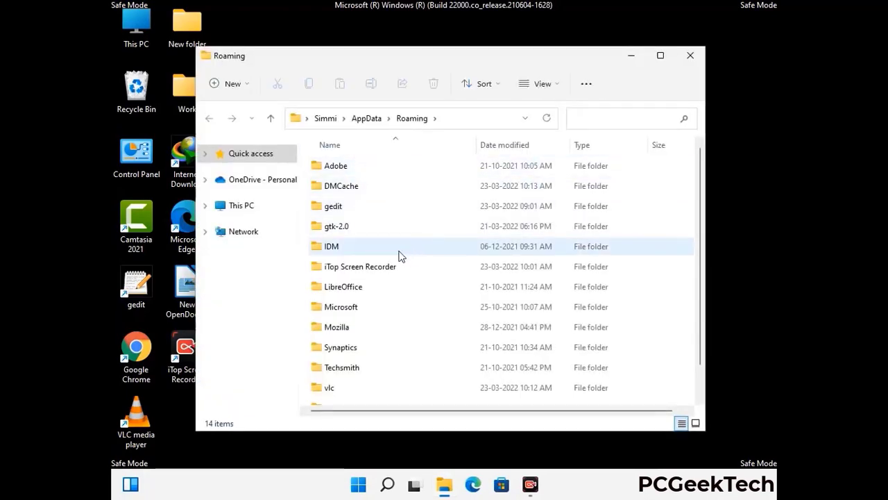
scroll(417, 246, "down", 1)
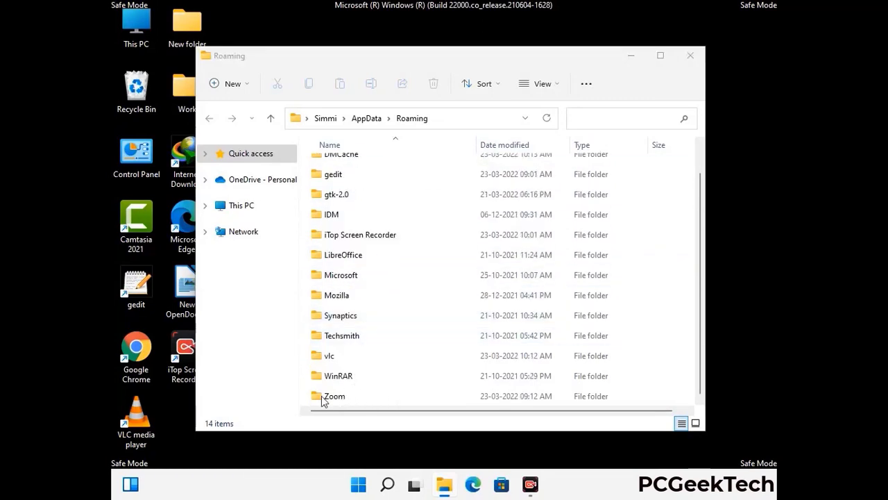
left_click(496, 392)
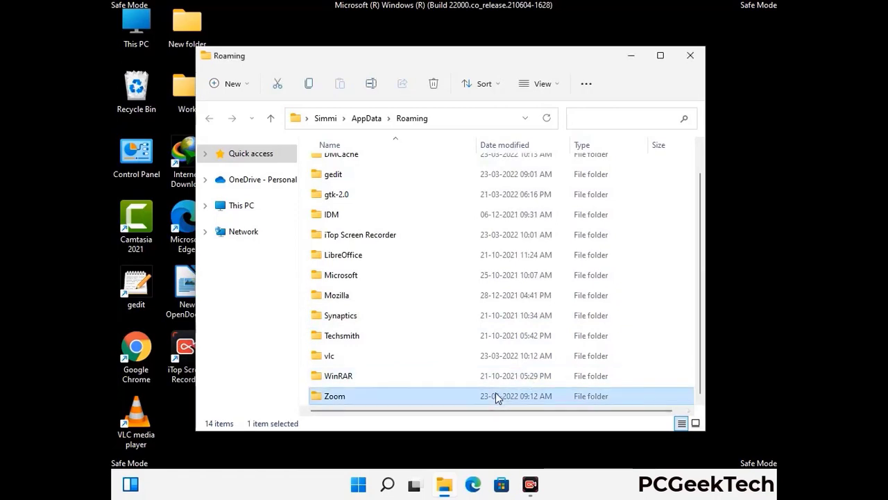
Delete the selected Zoom folder from the Roaming folder and close the folder window.
left_click(438, 88)
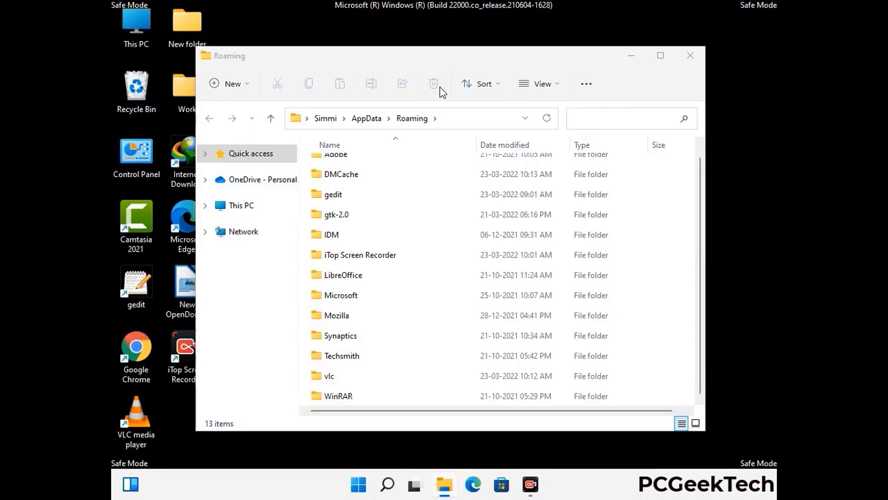
left_click(687, 60)
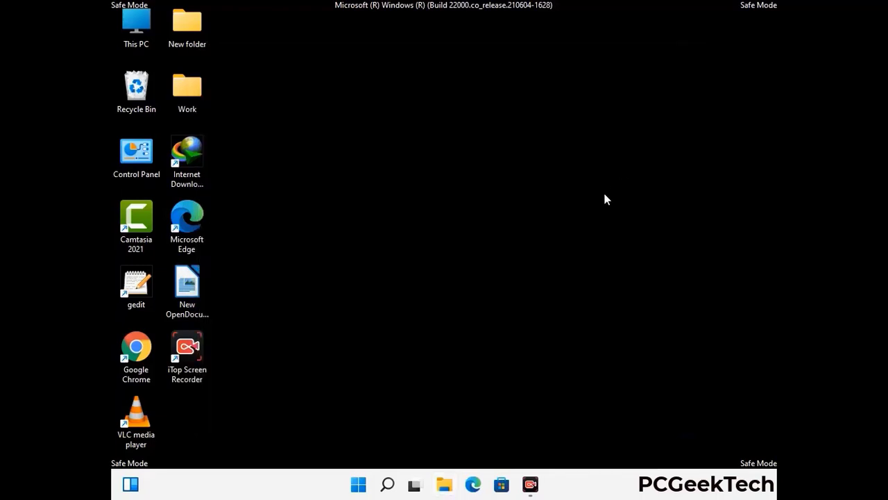
Open the local application data folder by running %LocalAppData%.
key("super+r")
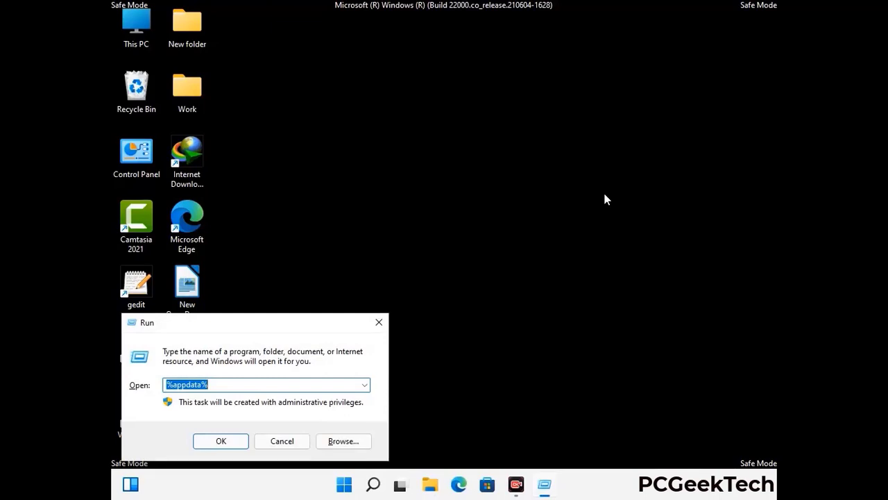
left_click_drag(277, 330, 465, 176)
type("%Loca")
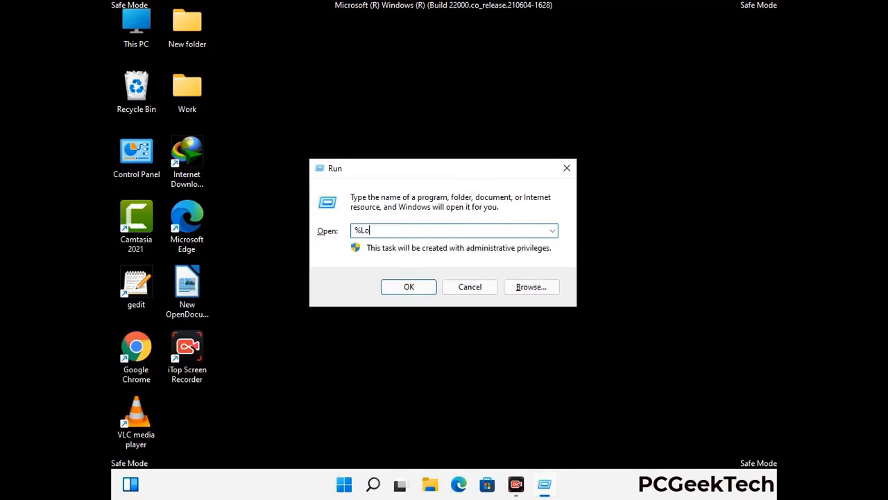
type("lAppData%")
key("Return")
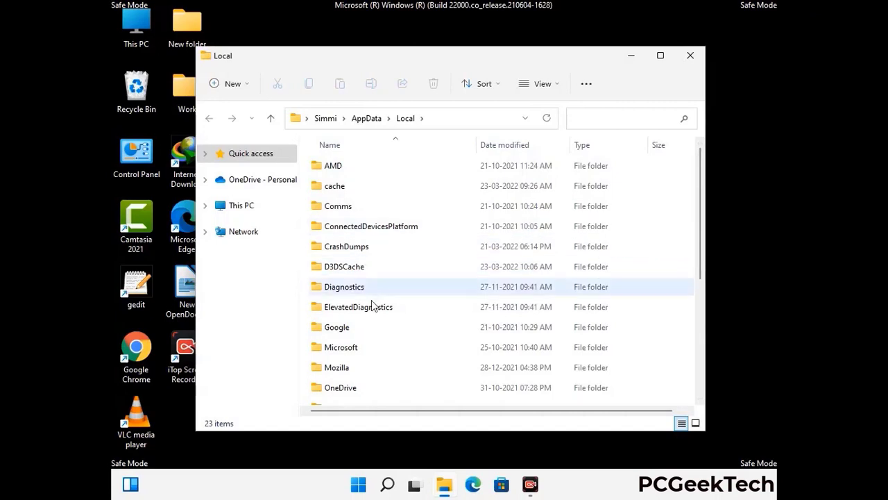
Delete the Mozilla folder from the AppData Local folder and close the folder window.
scroll(373, 309, "down", 1)
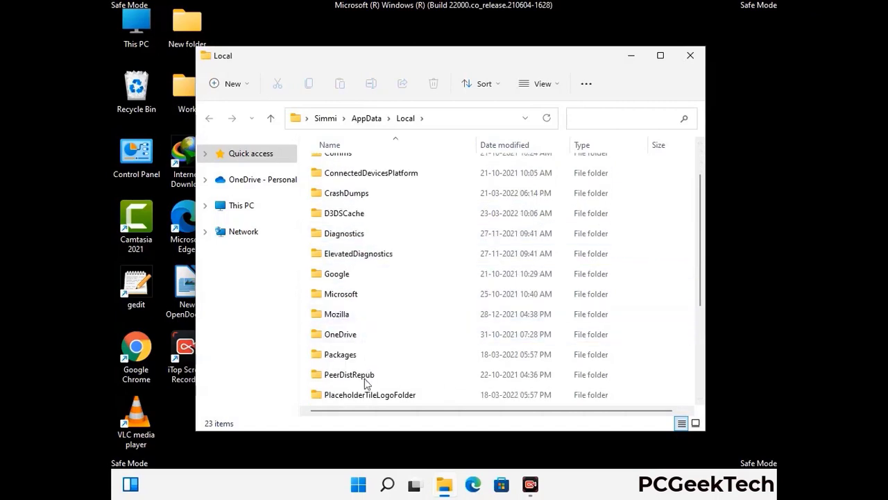
left_click(347, 319)
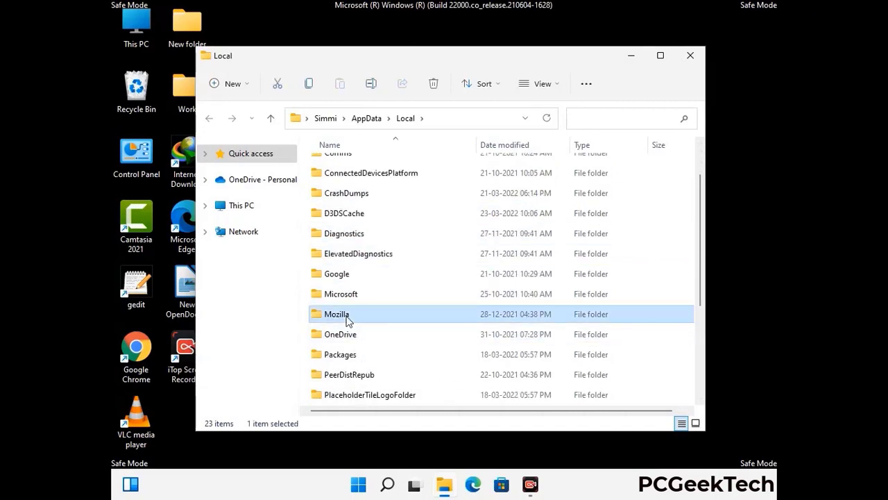
left_click(433, 90)
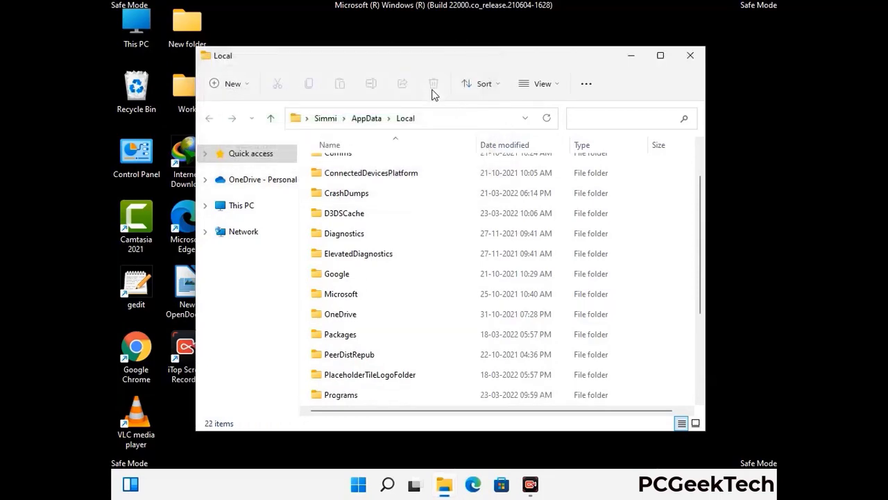
left_click(691, 63)
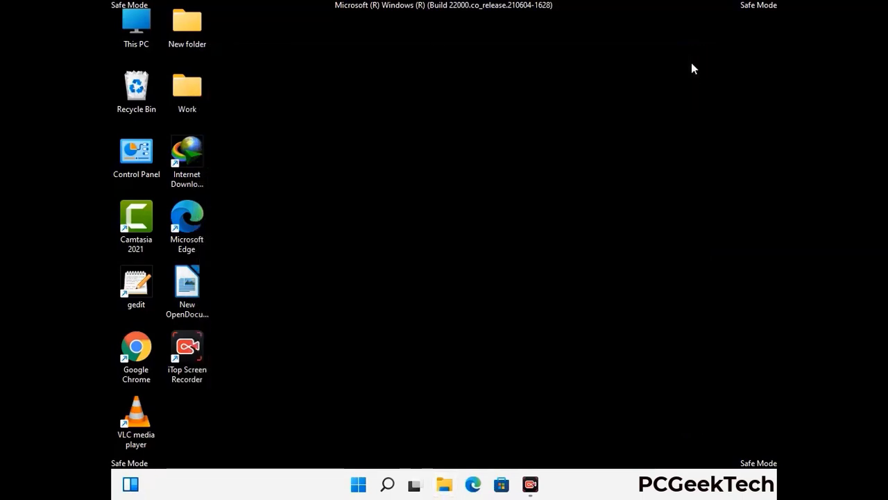
Open the ProgramData folder by running %ProgramData%.
key("super+r")
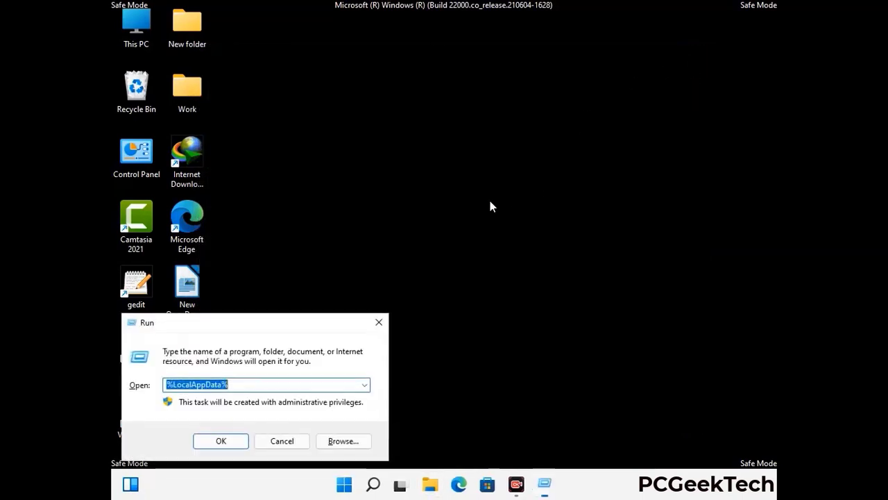
left_click_drag(246, 326, 407, 185)
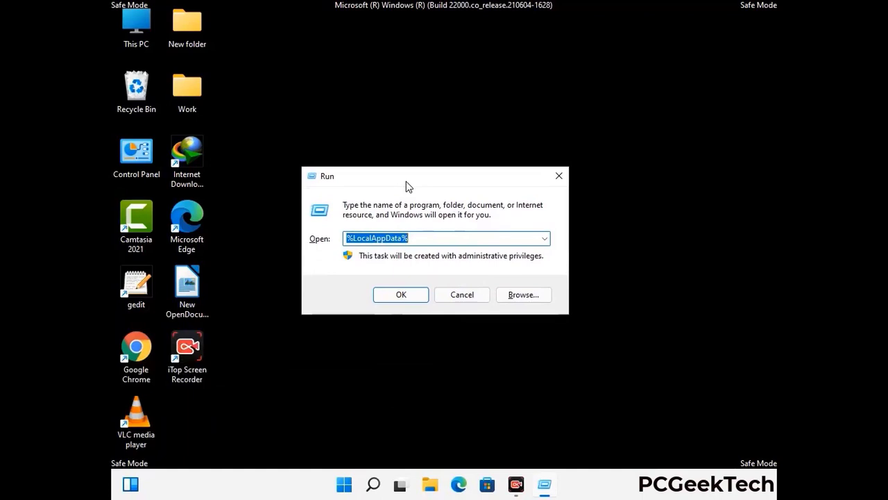
type("%")
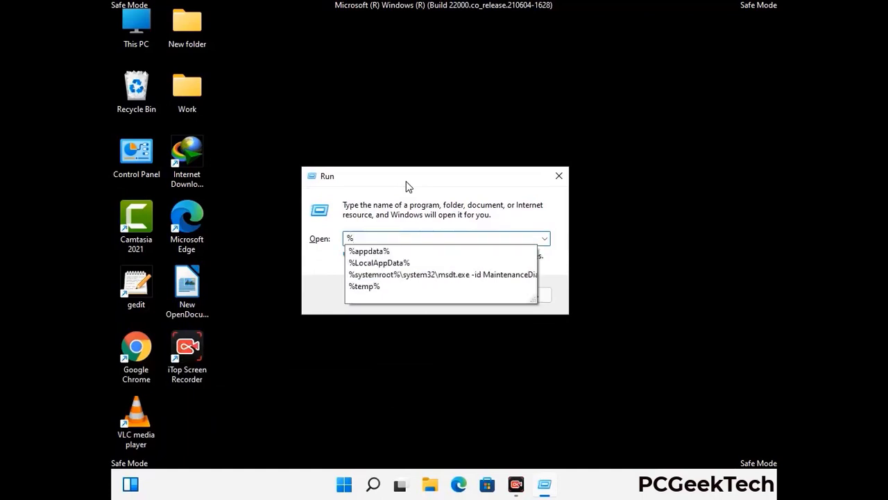
type("ProgramData%")
key("Return")
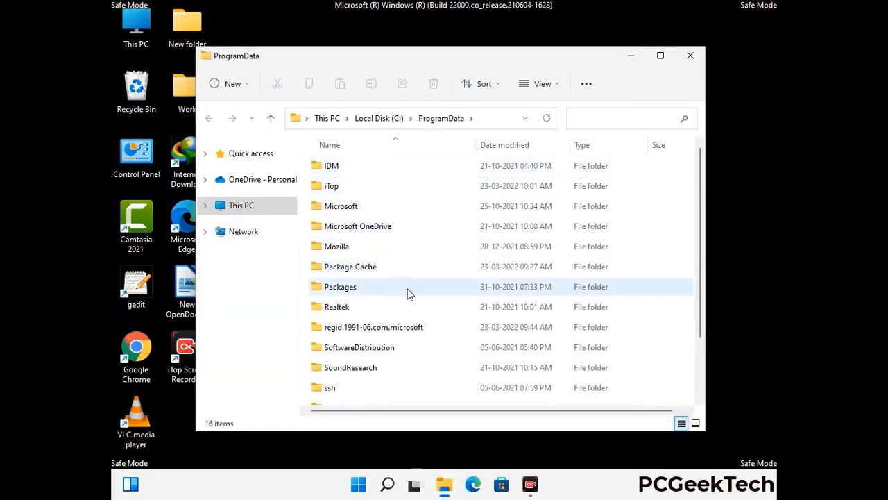
Delete the Mozilla folder from ProgramData and close the folder window.
scroll(408, 292, "down", 3)
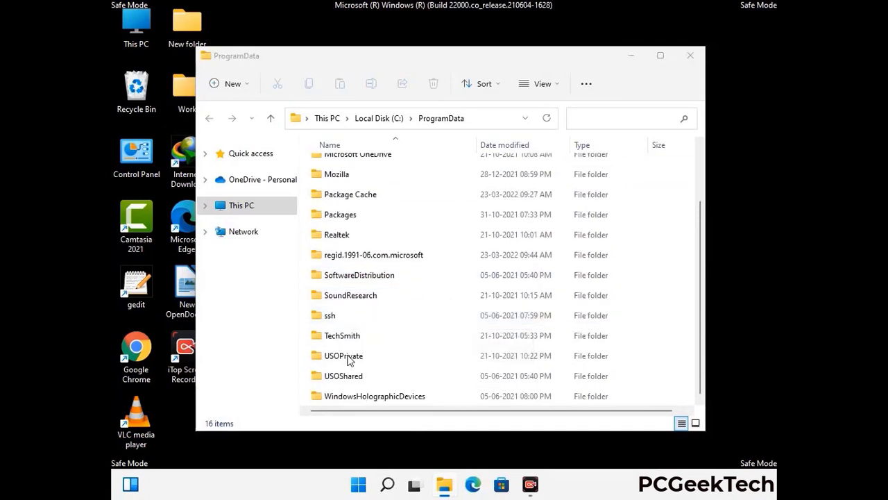
left_click(347, 174)
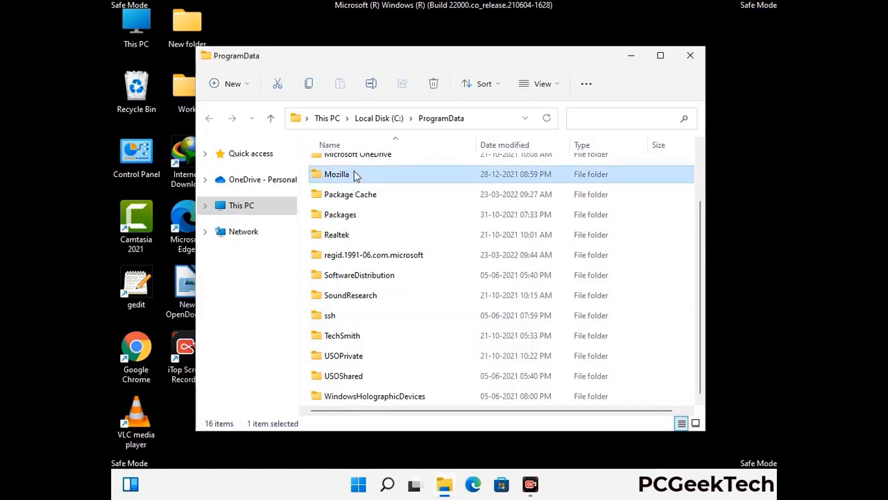
left_click(435, 84)
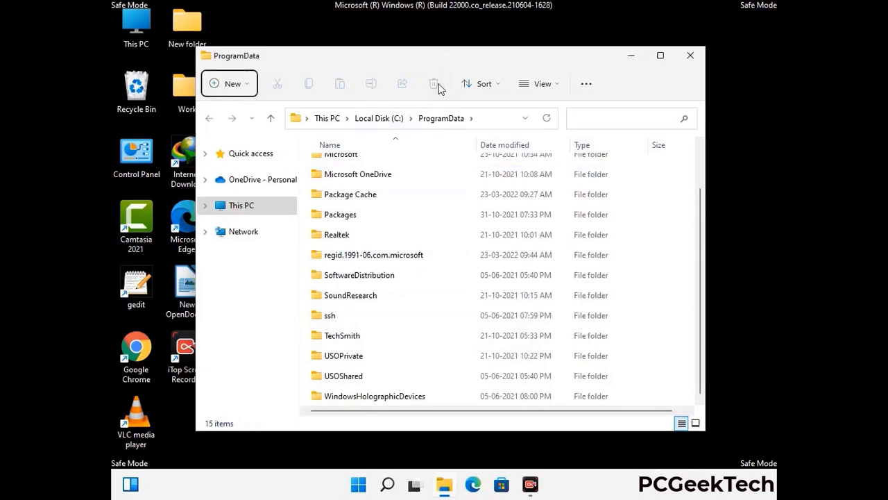
scroll(511, 195, "up", 1)
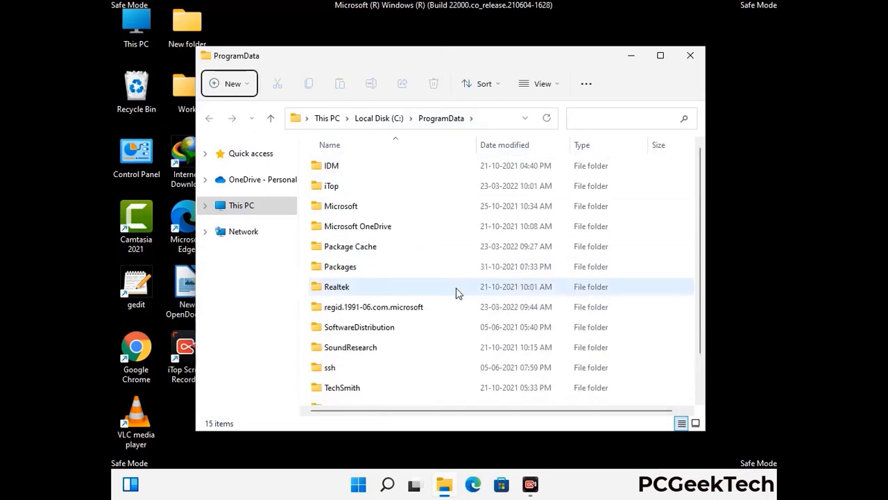
left_click(695, 57)
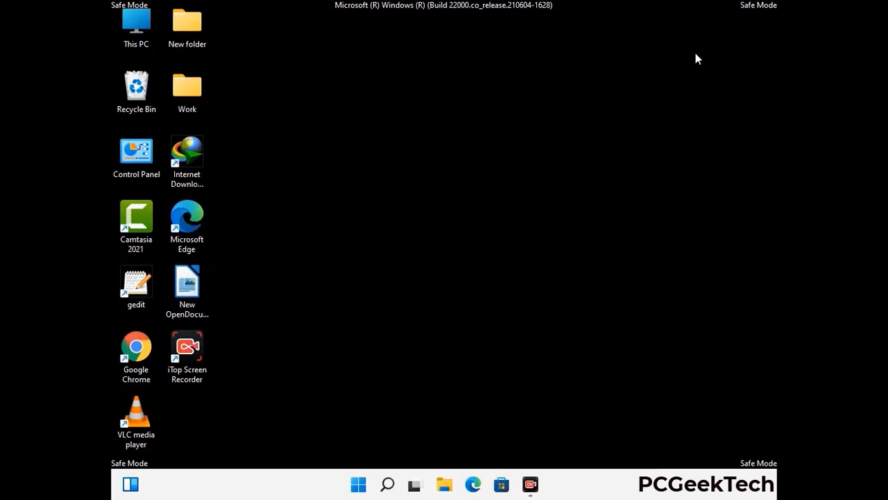
Open the Windows system folder by running %WinDir%.
key("super+r")
left_click_drag(292, 324, 463, 181)
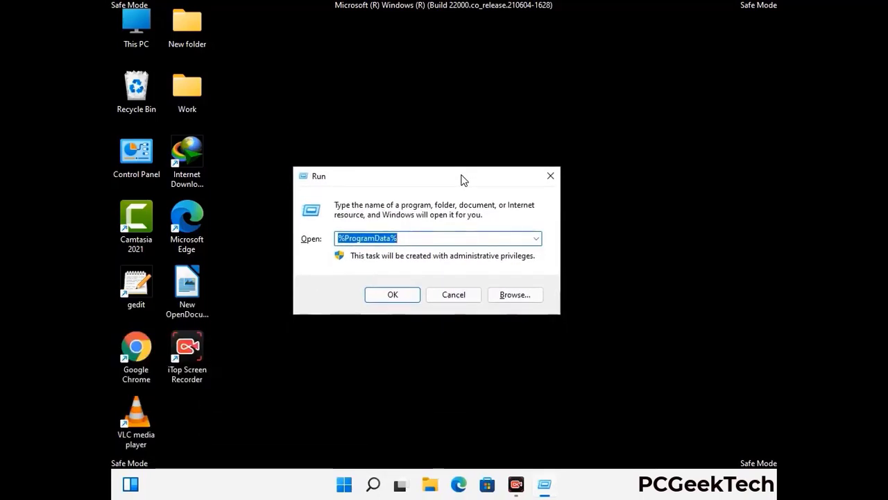
type("%WinDir%")
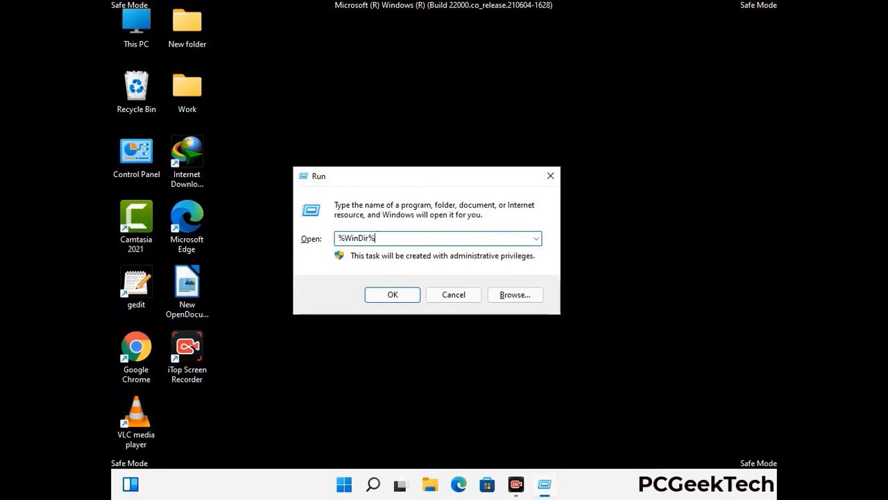
key("Return")
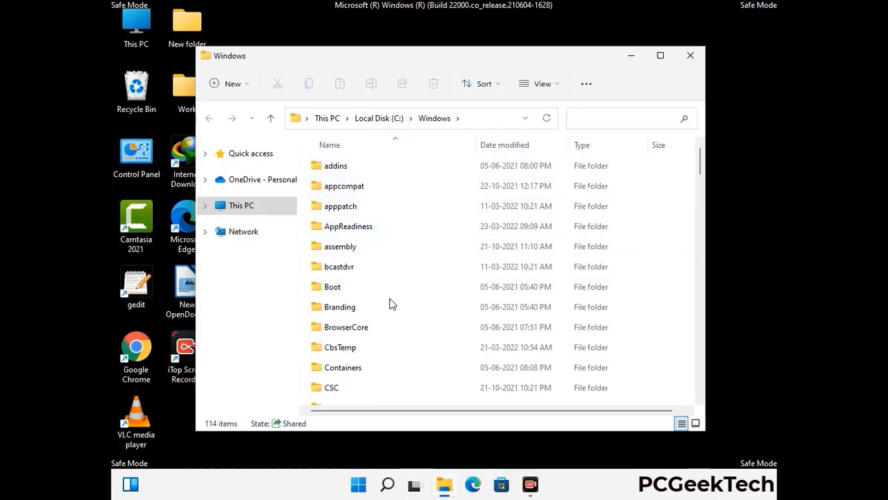
Look through the folders and files in the Windows folder for suspicious entries, and close its window.
scroll(391, 305, "down", 2)
scroll(391, 310, "down", 1)
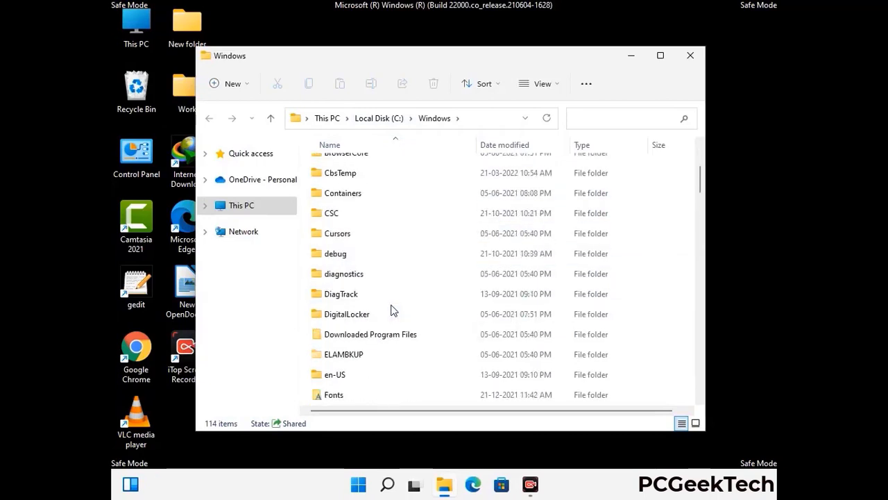
scroll(390, 309, "down", 1)
scroll(390, 311, "down", 4)
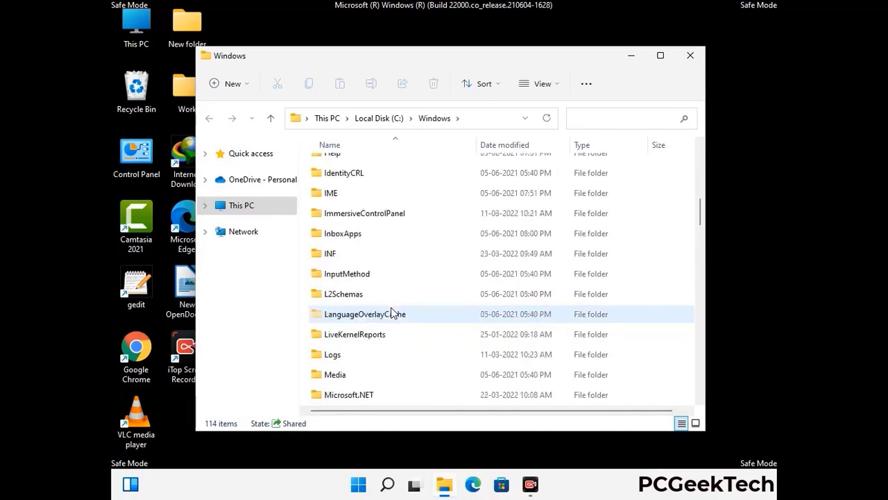
scroll(391, 313, "down", 1)
scroll(390, 314, "down", 6)
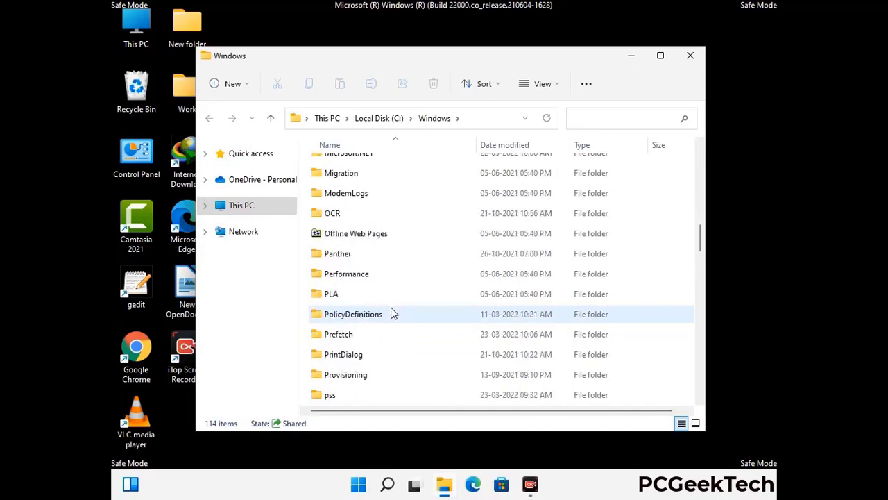
scroll(390, 313, "down", 7)
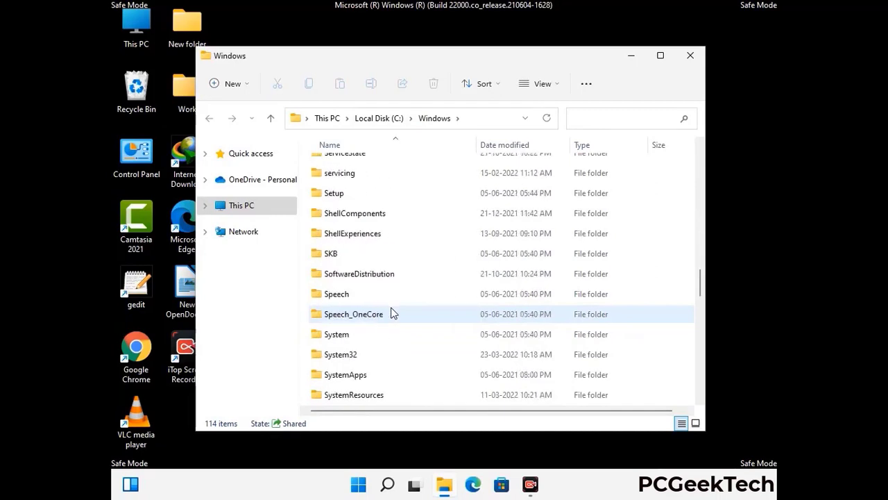
scroll(390, 314, "down", 12)
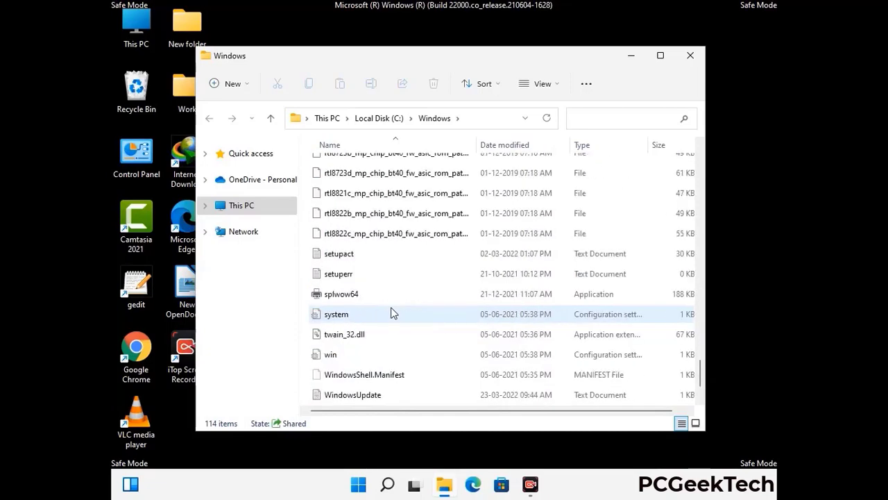
scroll(390, 313, "down", 1)
scroll(391, 312, "up", 13)
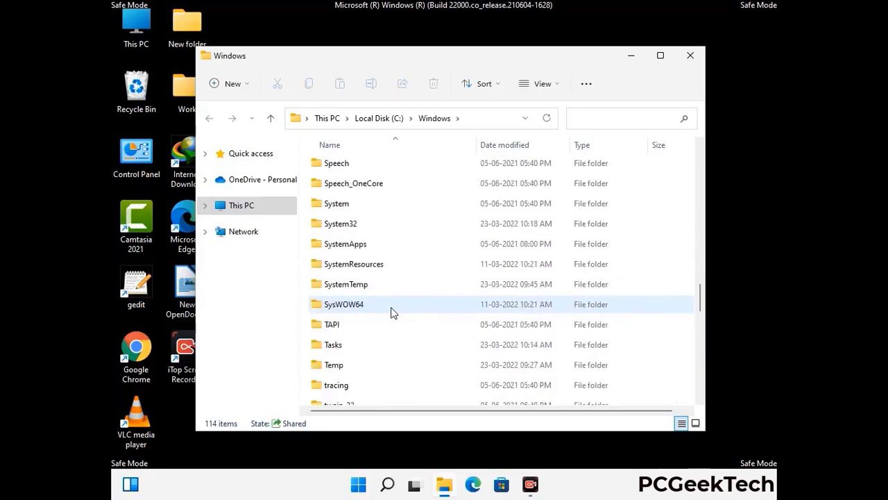
scroll(391, 312, "up", 3)
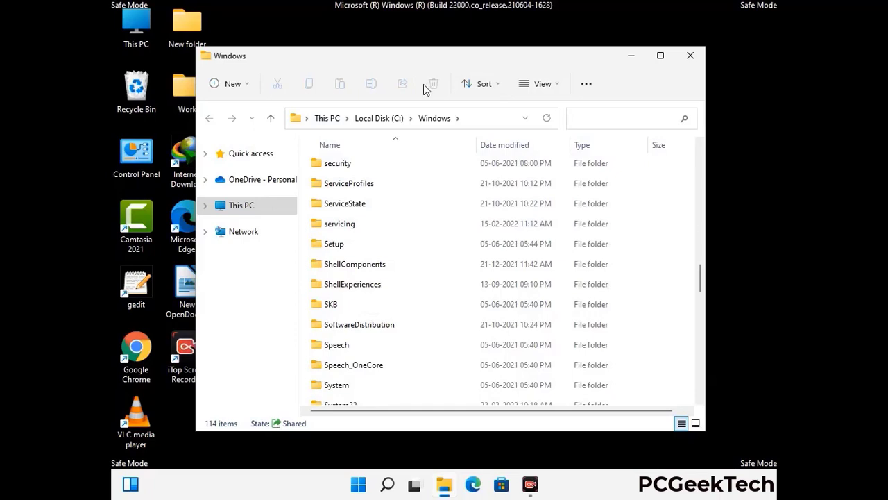
left_click(690, 55)
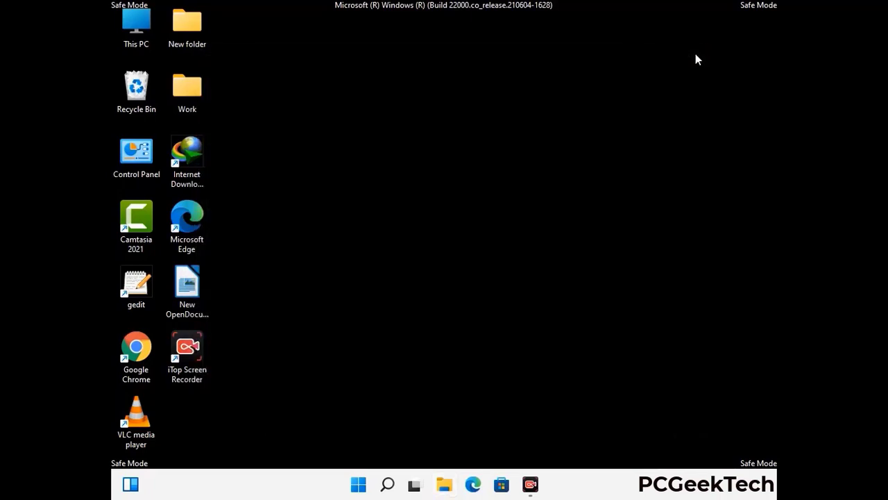
Open the Temp folder by running %temp% and select the 9F9F06EB-C6A7 folder in it.
key("super+r")
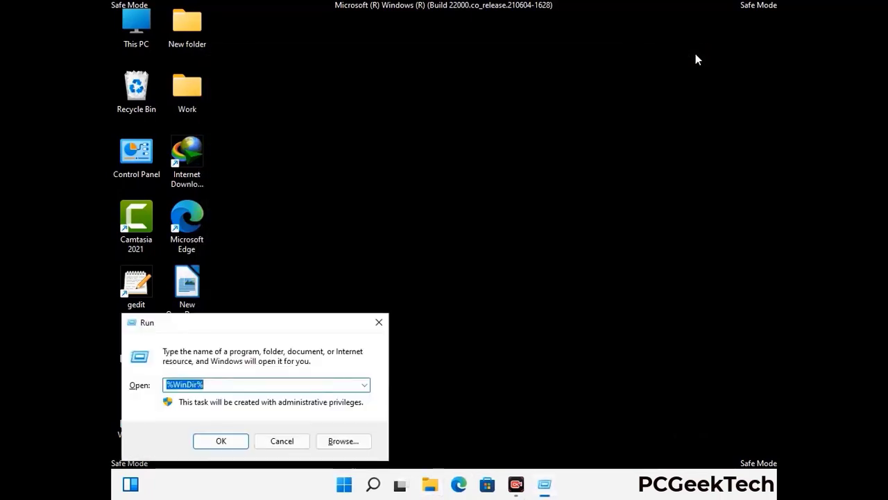
left_click_drag(297, 322, 505, 120)
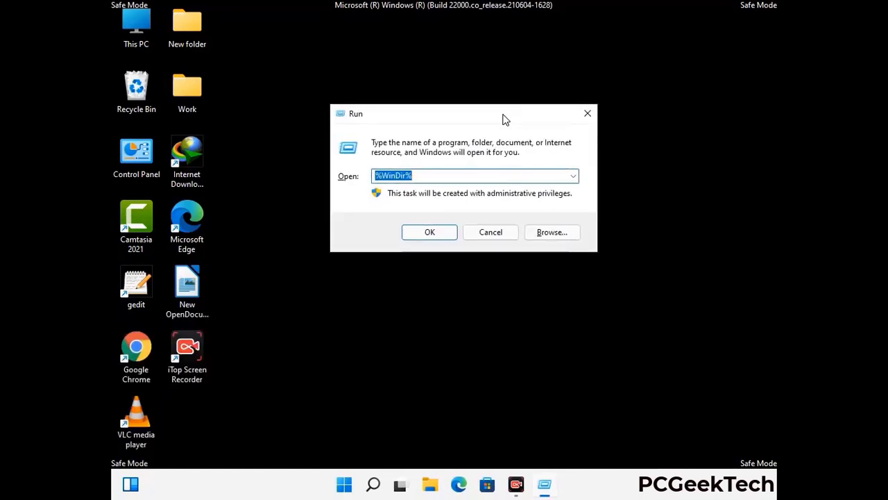
type("%tem")
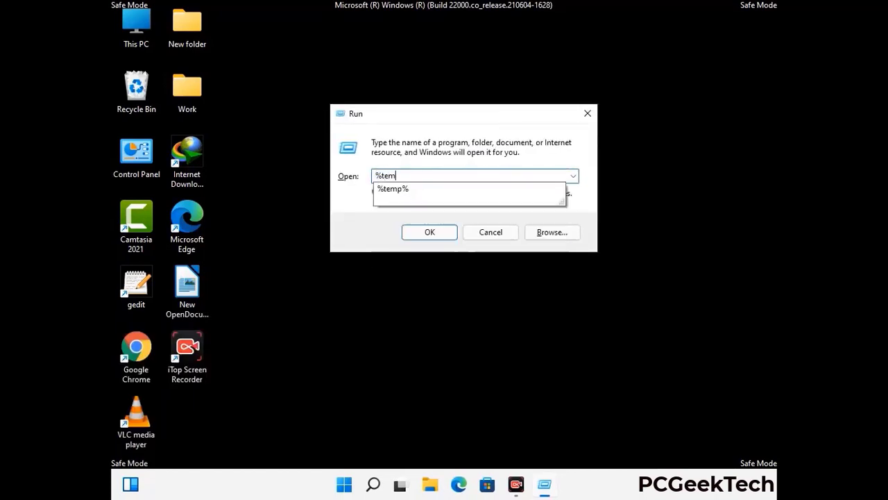
type("p%")
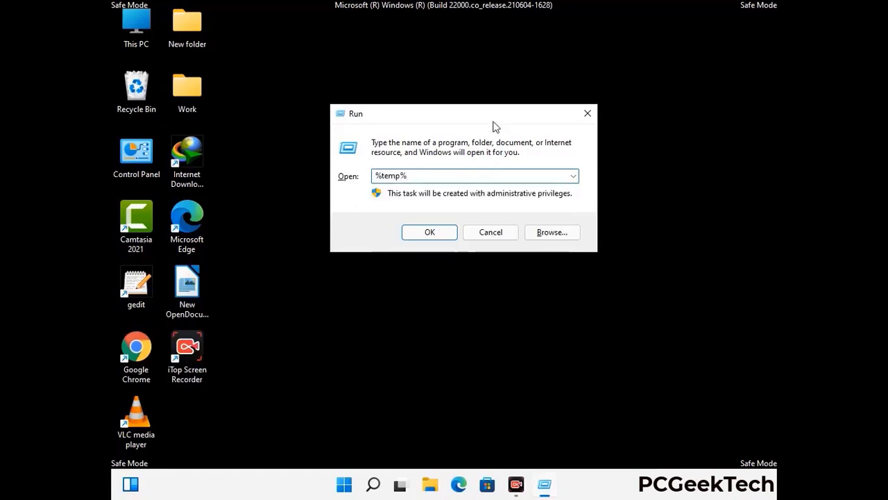
left_click(444, 231)
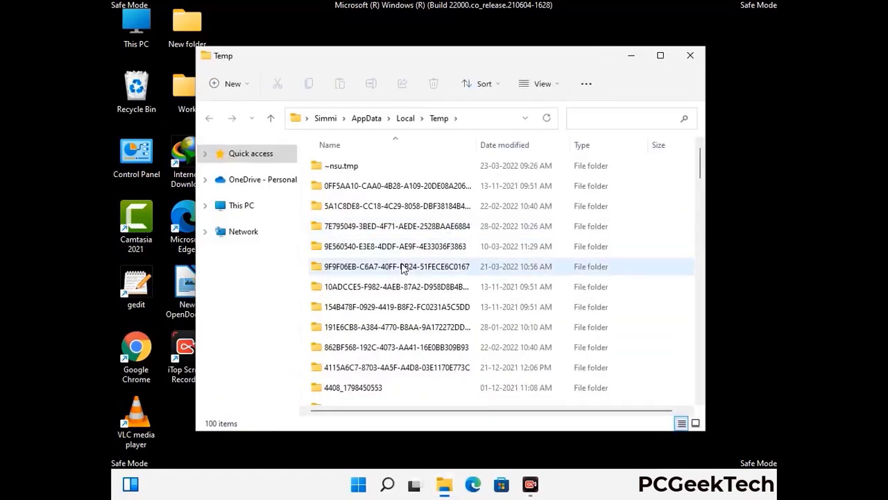
left_click(404, 268)
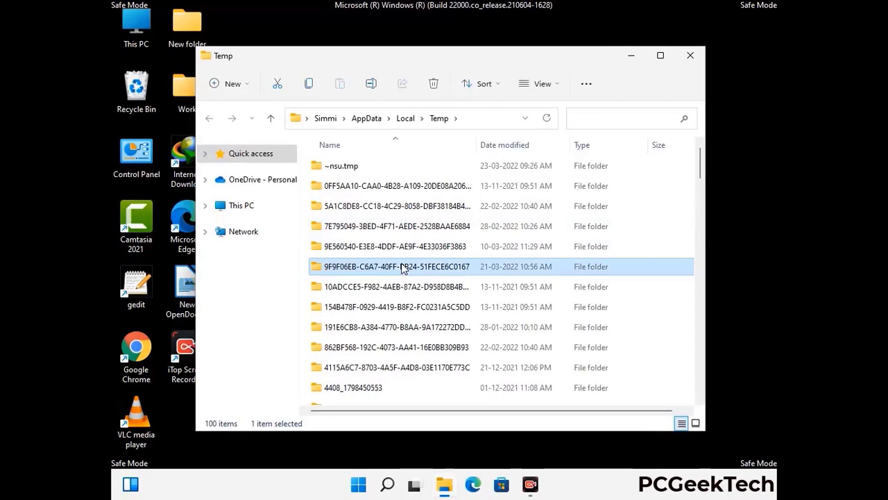
Delete all files and folders in the Temp folder and close its window.
key("ctrl+a")
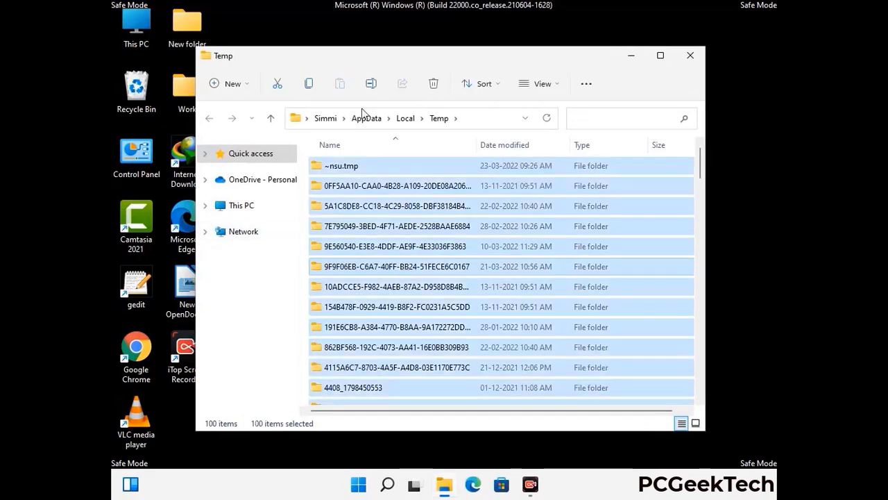
left_click(434, 83)
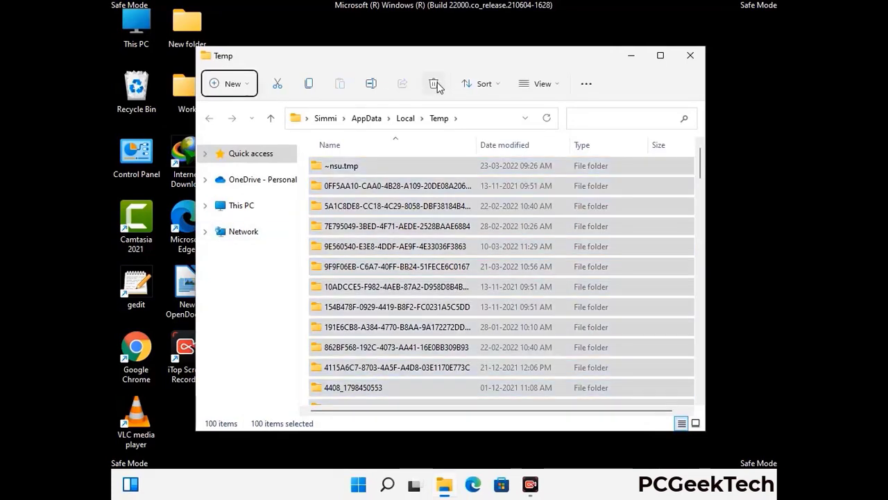
left_click(691, 55)
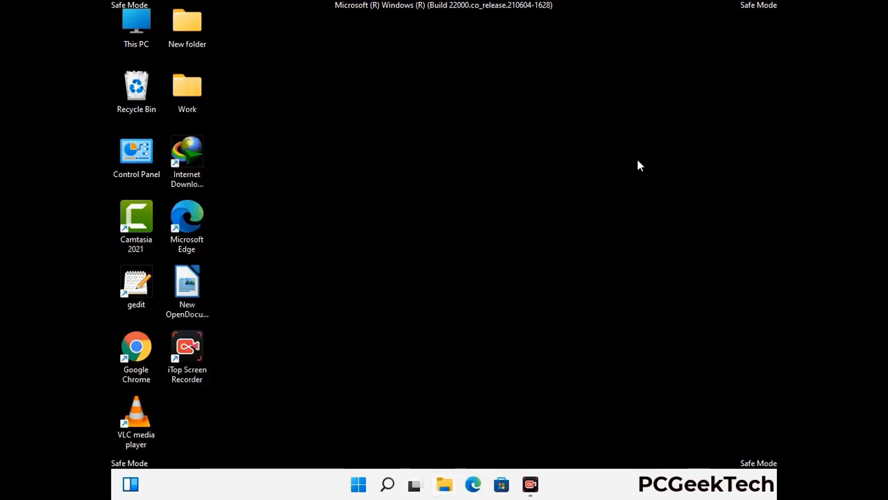
Open the Run dialog and enter temp as the folder to open.
key("super+r")
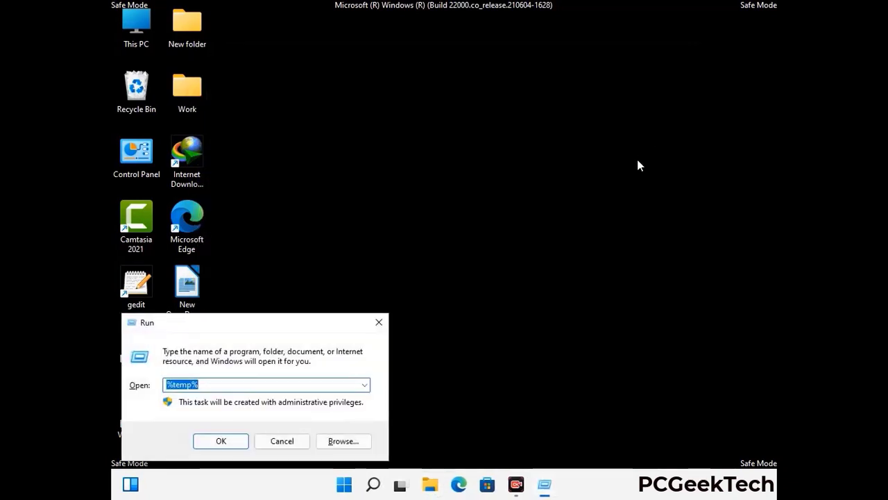
left_click_drag(300, 322, 506, 125)
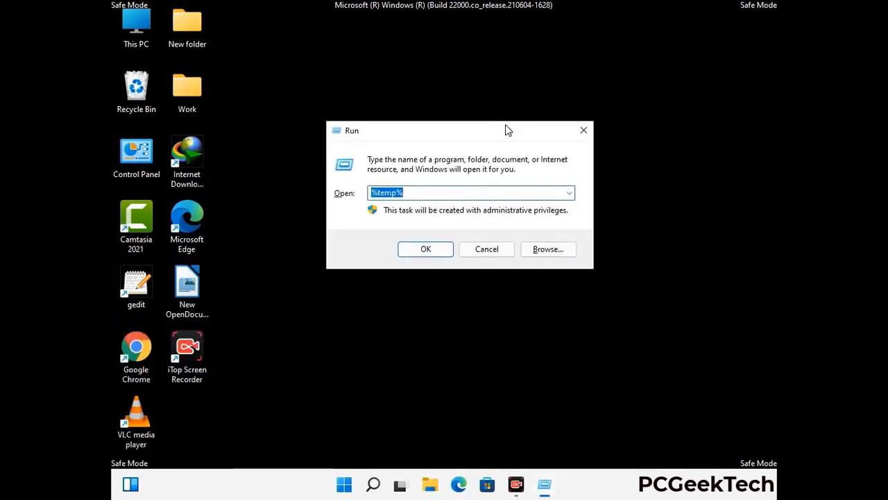
type("temp")
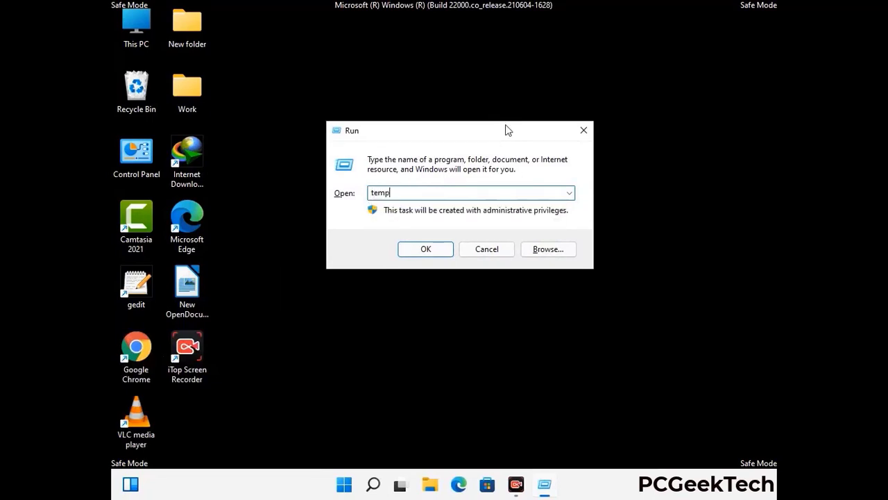
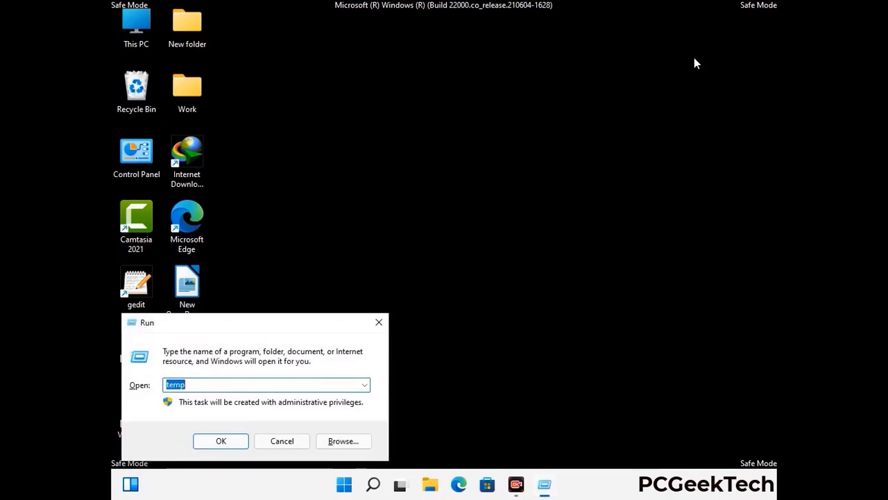
Open the Registry Editor by running regedit.
left_click_drag(281, 325, 462, 111)
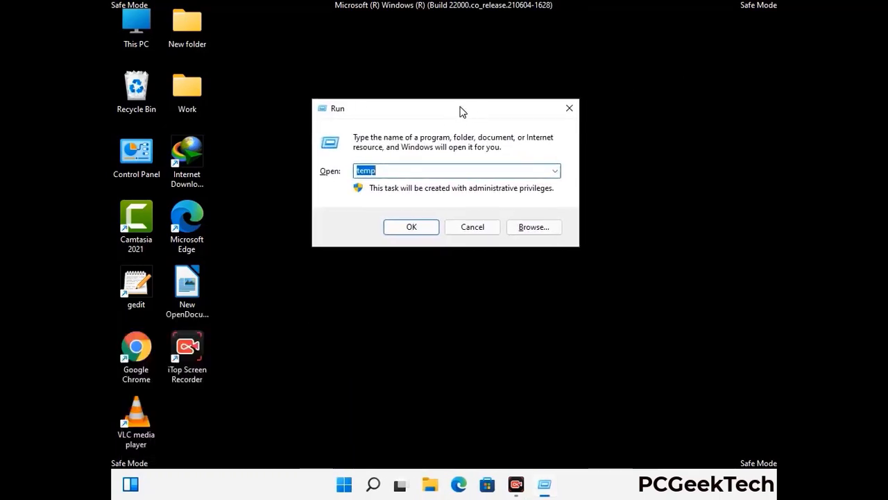
type("regedit")
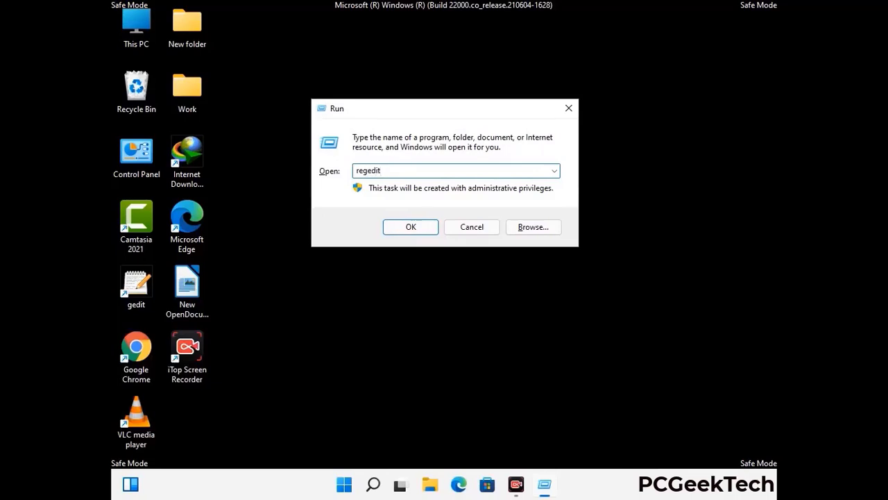
key("Return")
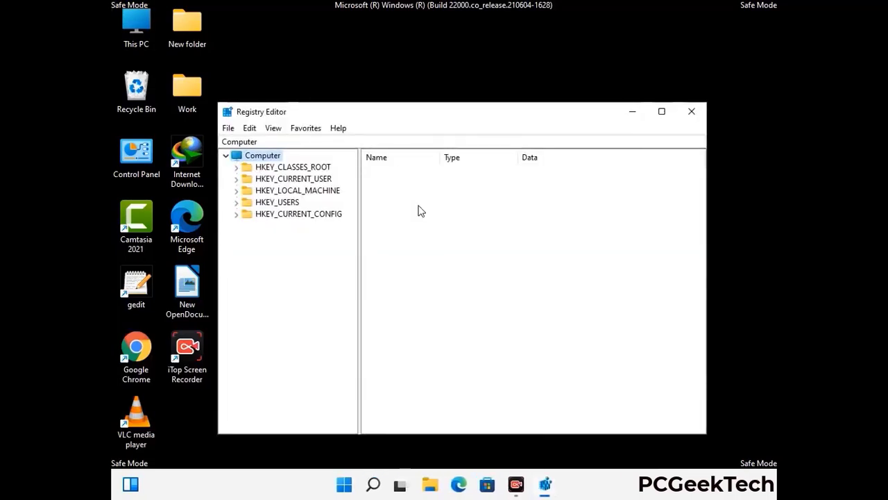
Expand the registry tree to HKEY_CURRENT_USER\Software\Microsoft.
left_click(297, 190)
left_click(235, 178)
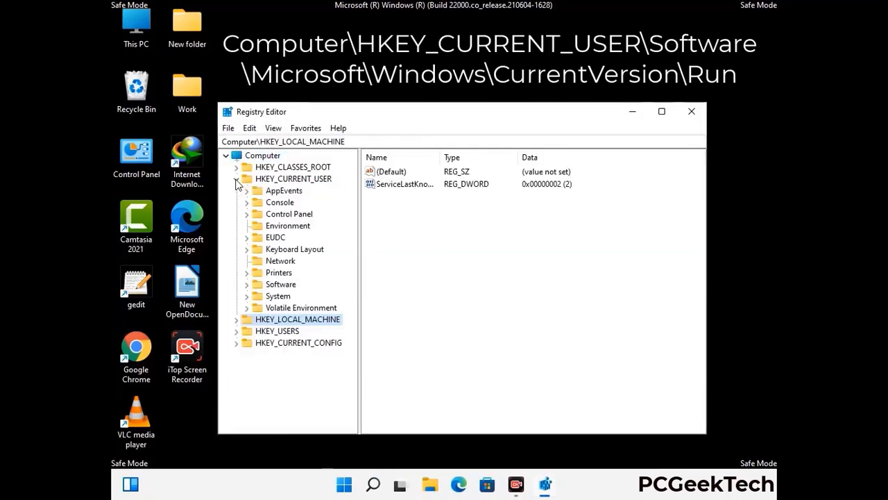
left_click(276, 287)
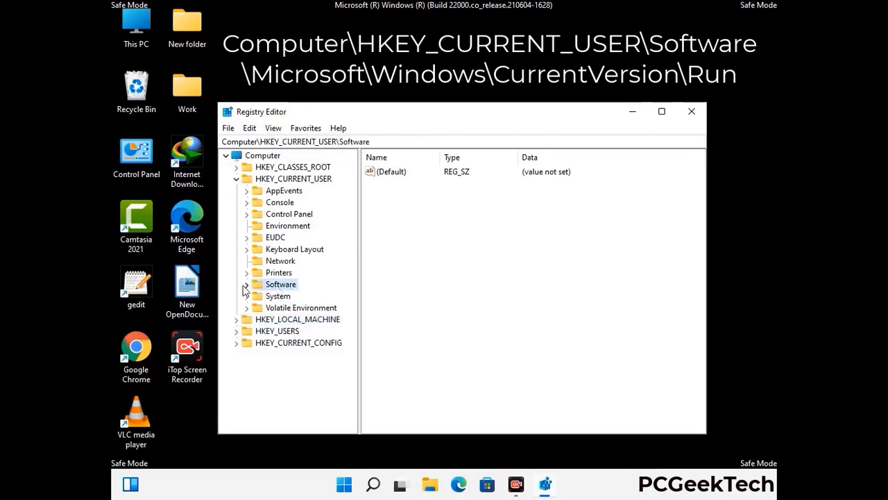
left_click(246, 284)
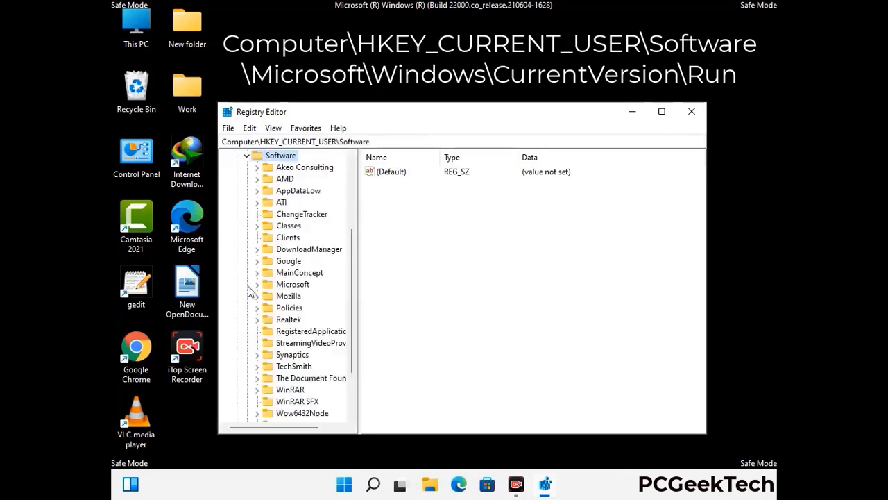
double_click(290, 286)
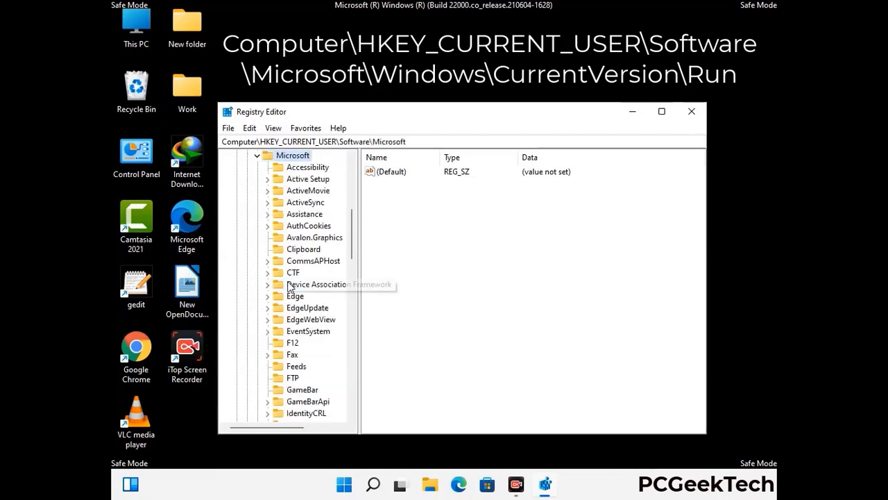
Find the Windows key under HKEY_CURRENT_USER\Software\Microsoft and expand it.
scroll(321, 303, "down", 5)
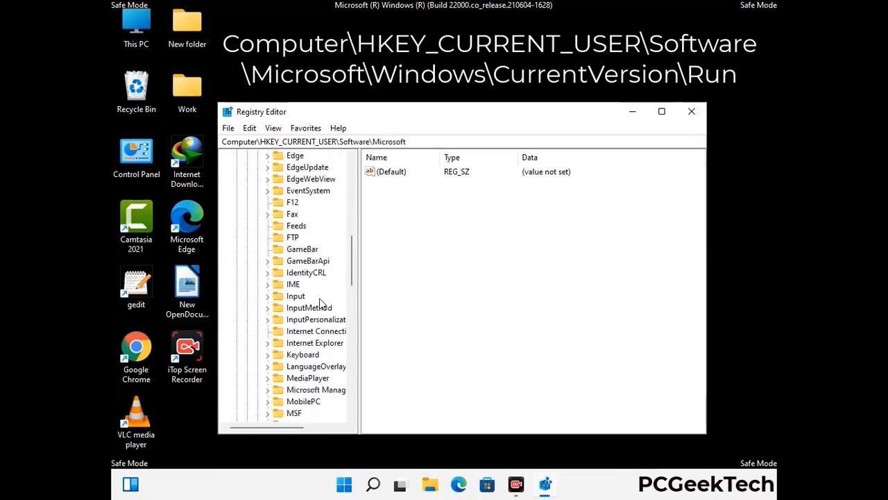
scroll(321, 303, "down", 3)
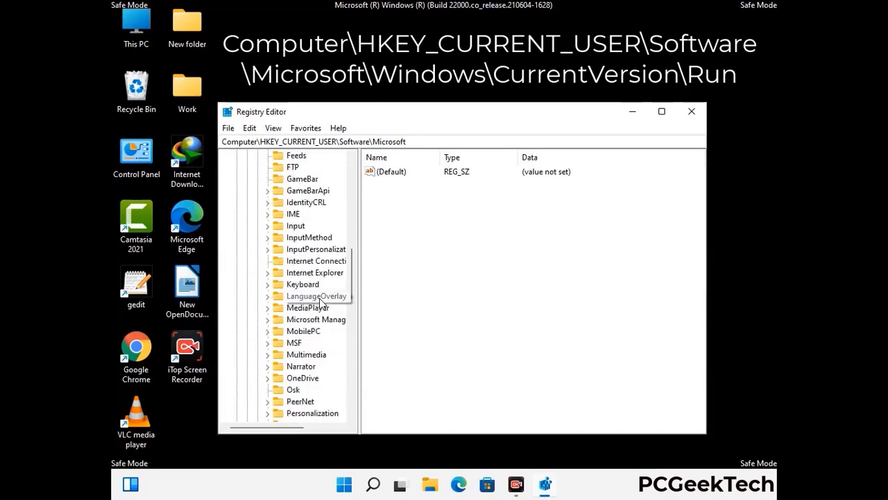
scroll(321, 304, "down", 6)
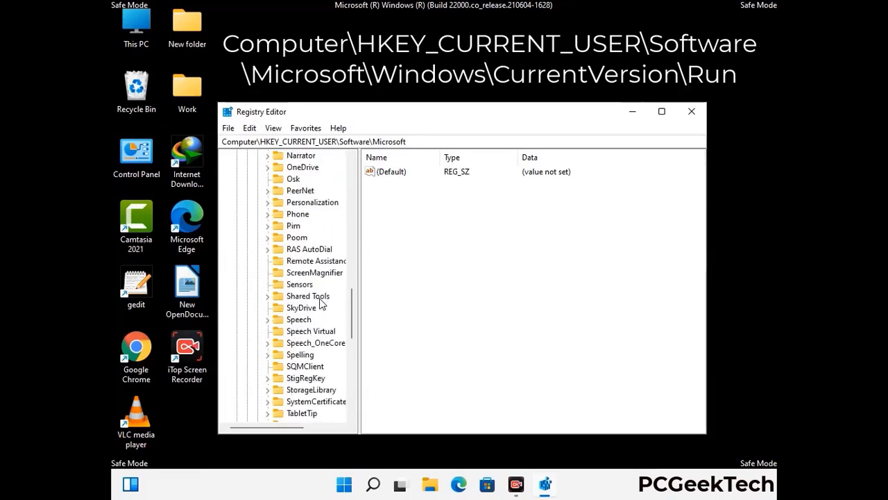
scroll(321, 303, "down", 3)
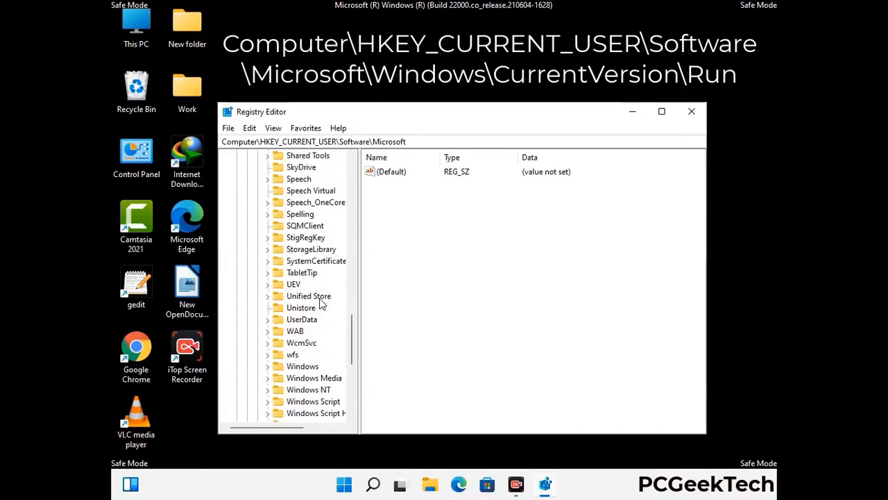
left_click(302, 331)
double_click(303, 331)
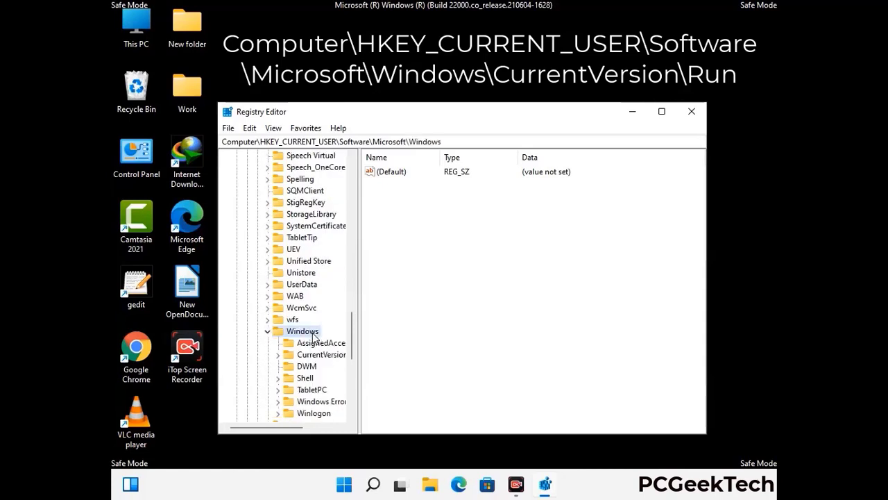
Expand CurrentVersion under the Windows key and open its Run key to show the startup entries.
scroll(319, 326, "down", 1)
left_click(322, 319)
double_click(322, 319)
scroll(320, 309, "down", 5)
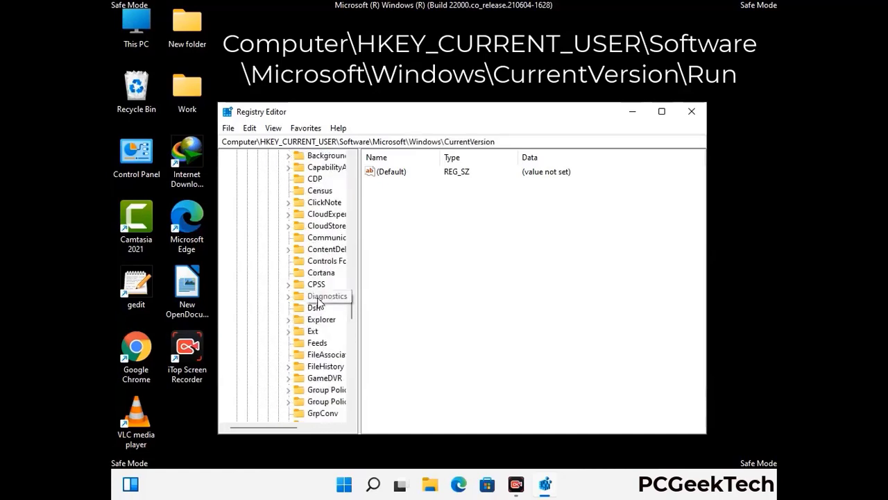
scroll(317, 301, "down", 4)
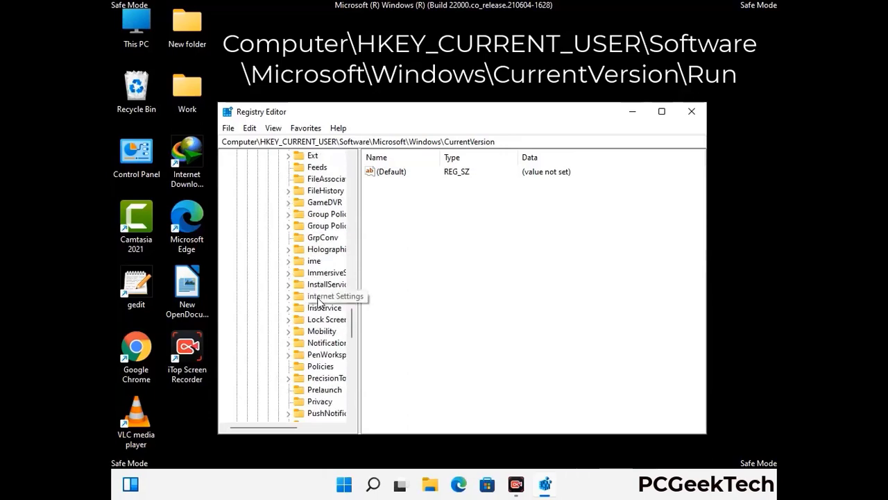
scroll(319, 299, "down", 1)
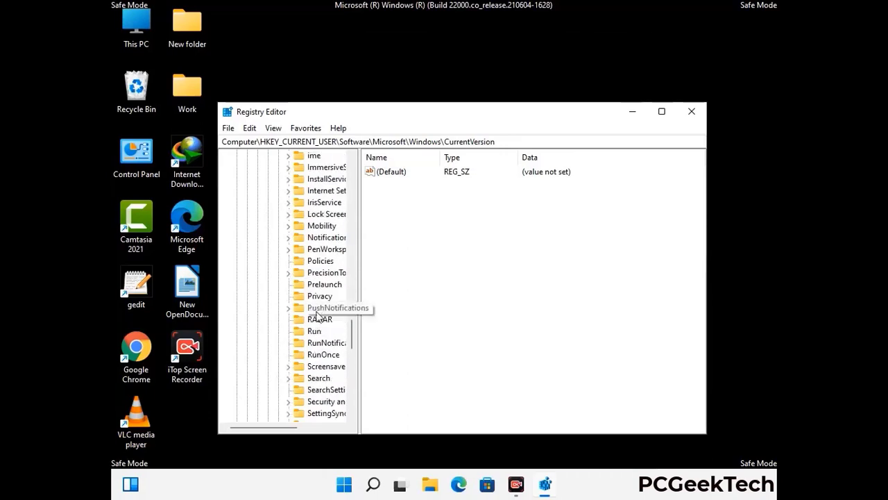
left_click(314, 332)
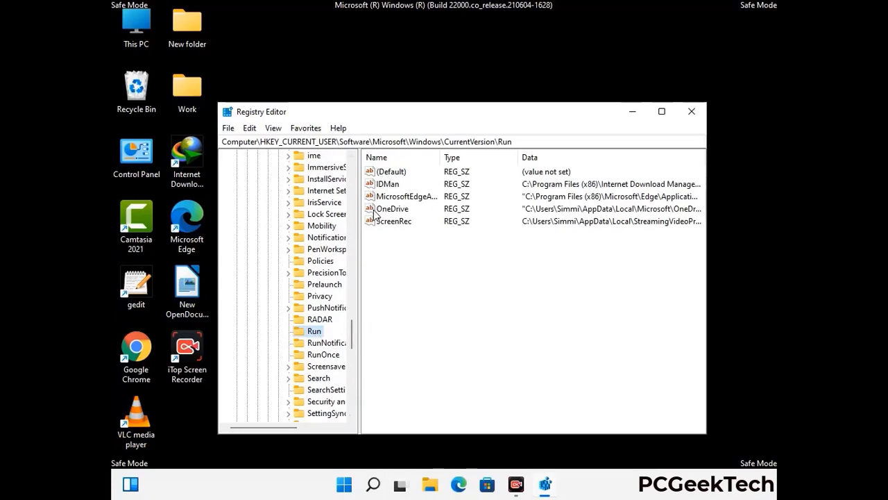
Delete the ScreenRec value from the Run key and confirm the permanent deletion.
left_click(392, 223)
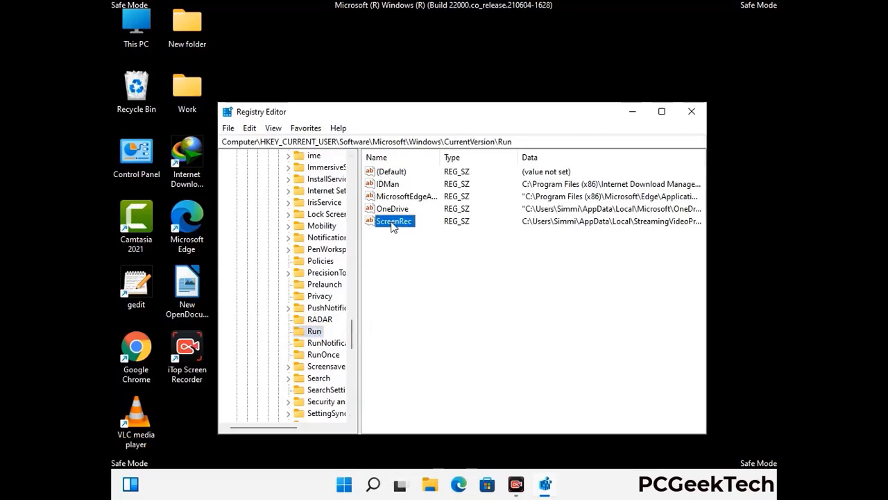
left_click(397, 223)
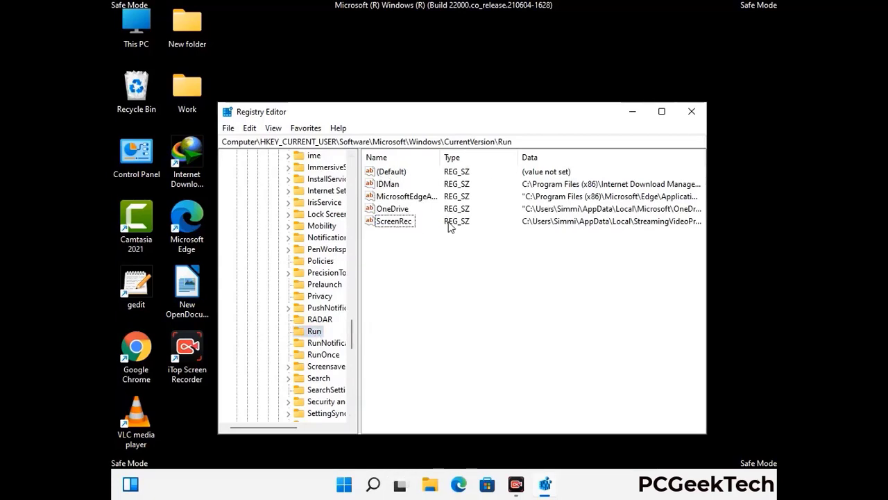
key("Return")
right_click(401, 227)
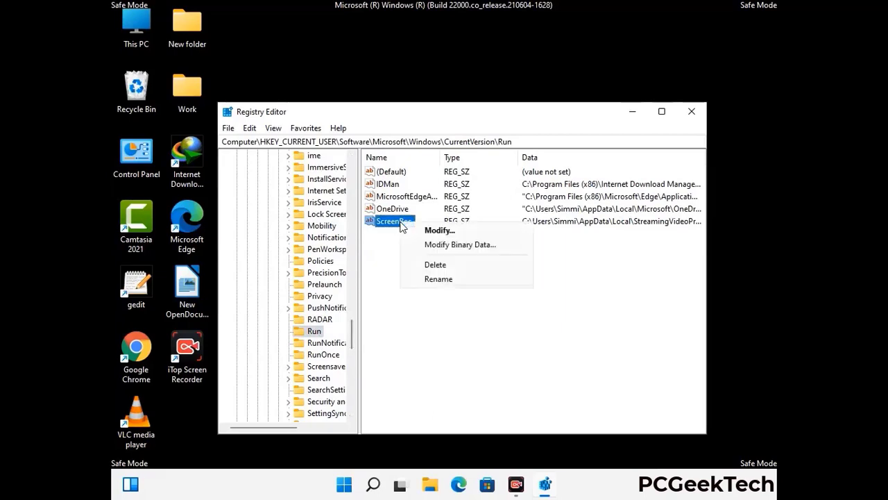
left_click(426, 264)
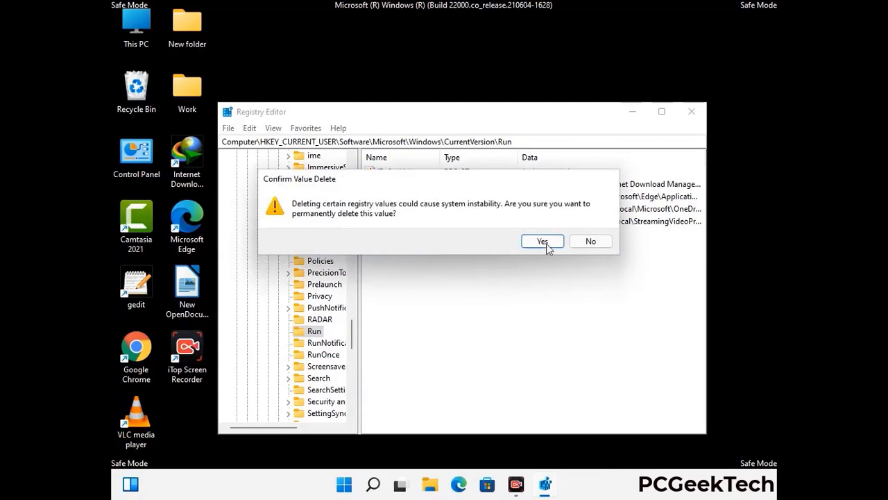
left_click(554, 243)
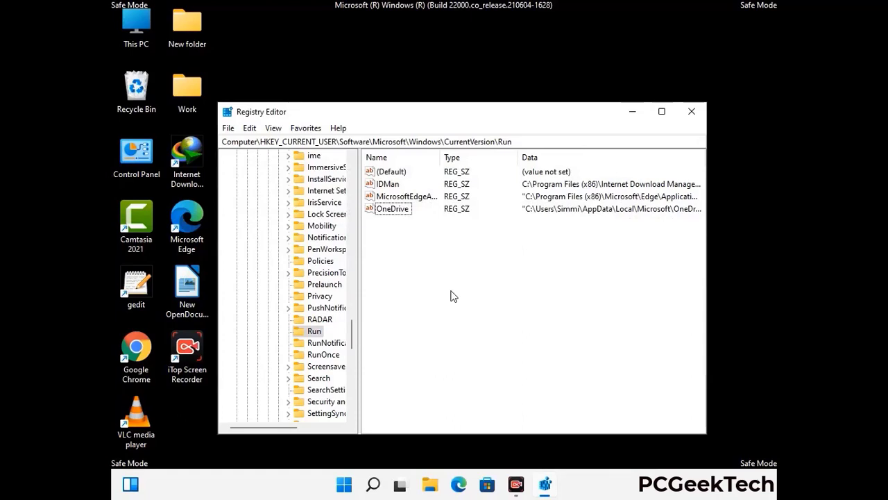
Search the registry for "Virus Name" in keys, values and data, and close the search and the Registry Editor.
key("ctrl+f")
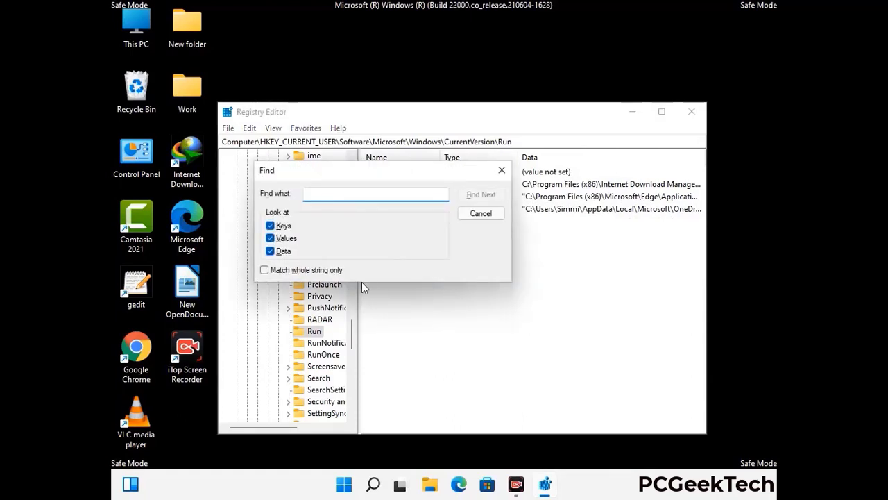
type("Vl")
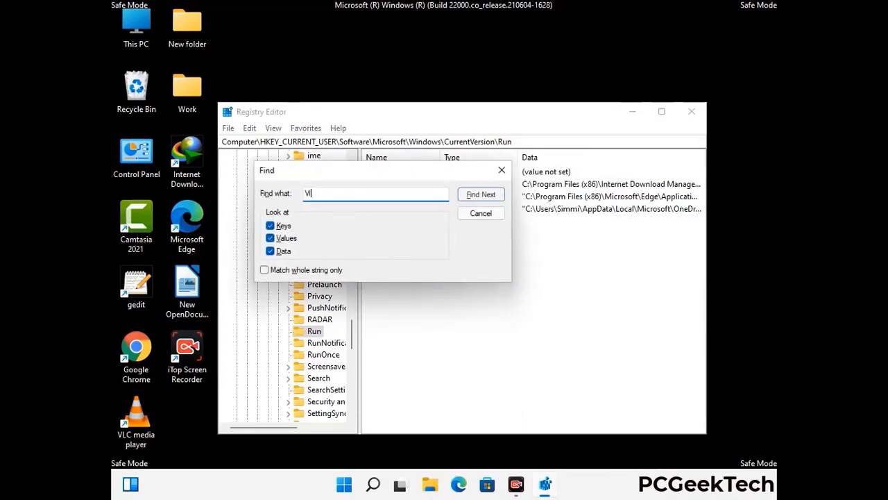
type("rus N")
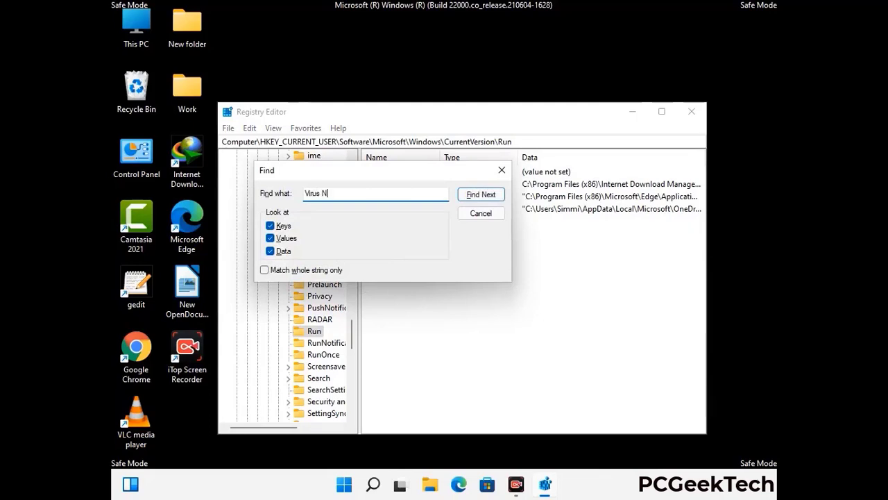
type("ame")
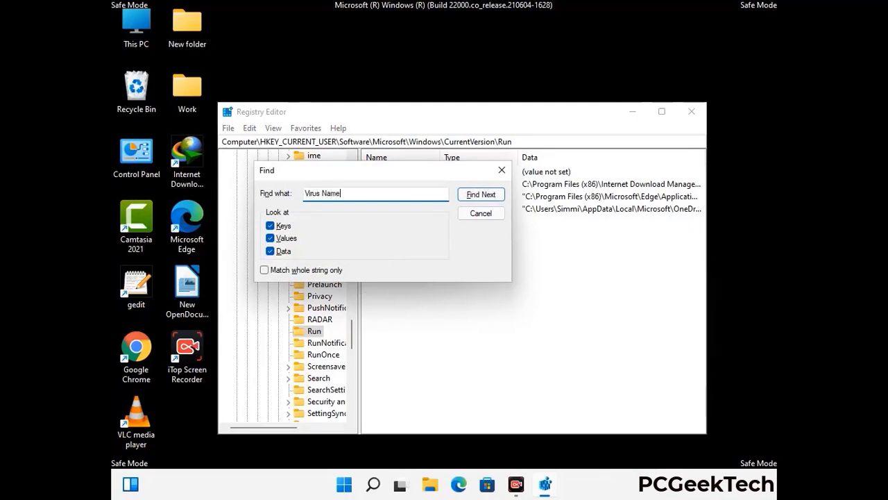
left_click(470, 196)
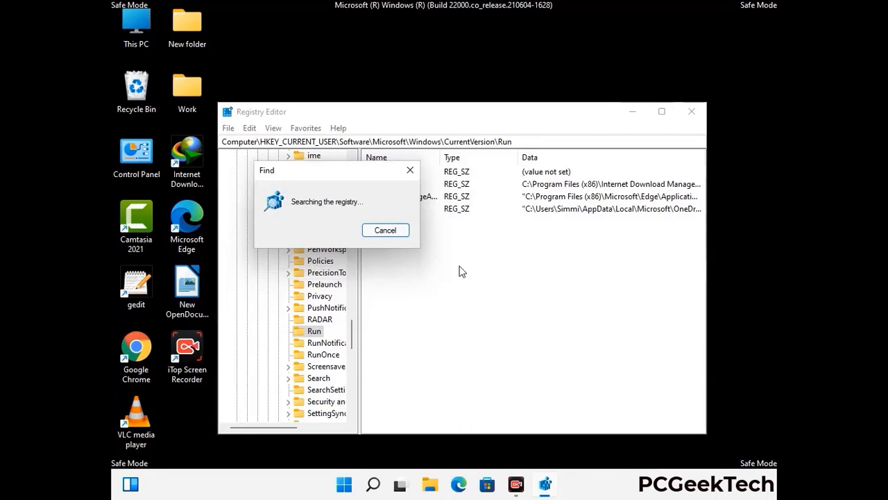
left_click(417, 175)
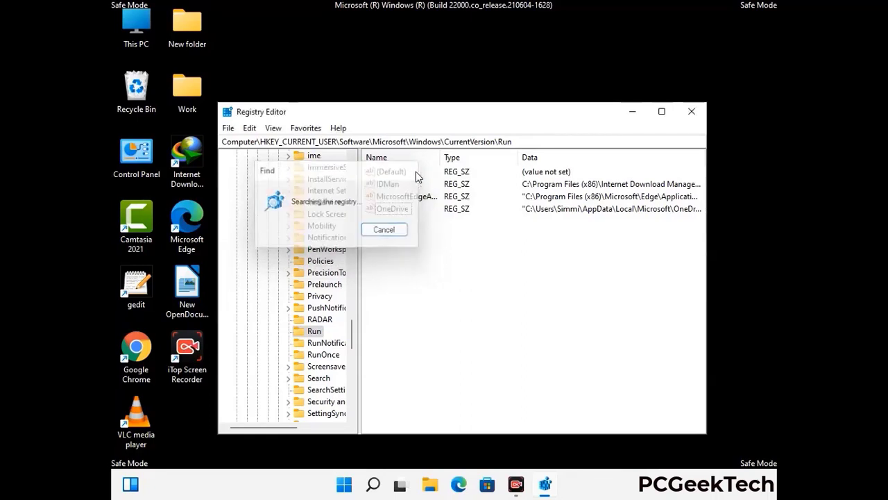
left_click(694, 116)
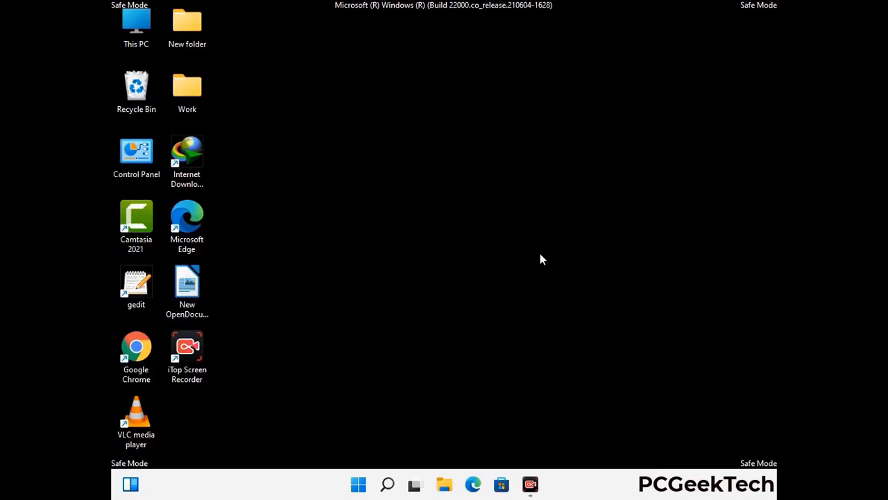
Run msconfig to open System Configuration and turn off Safe boot in the Windows 11 boot options.
key("super+r")
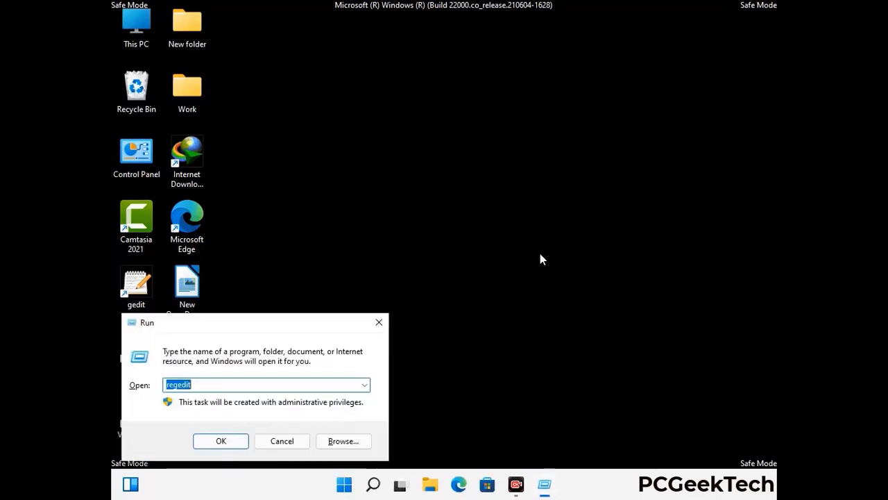
left_click_drag(257, 321, 454, 137)
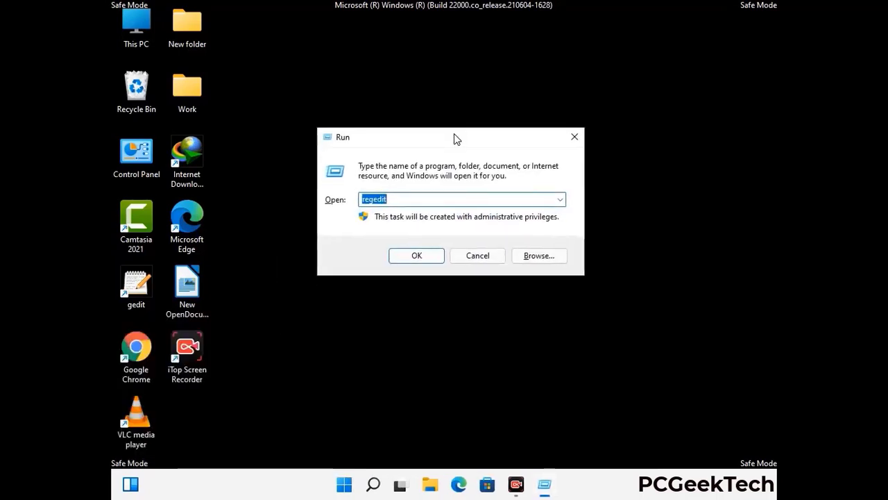
type("msconfig")
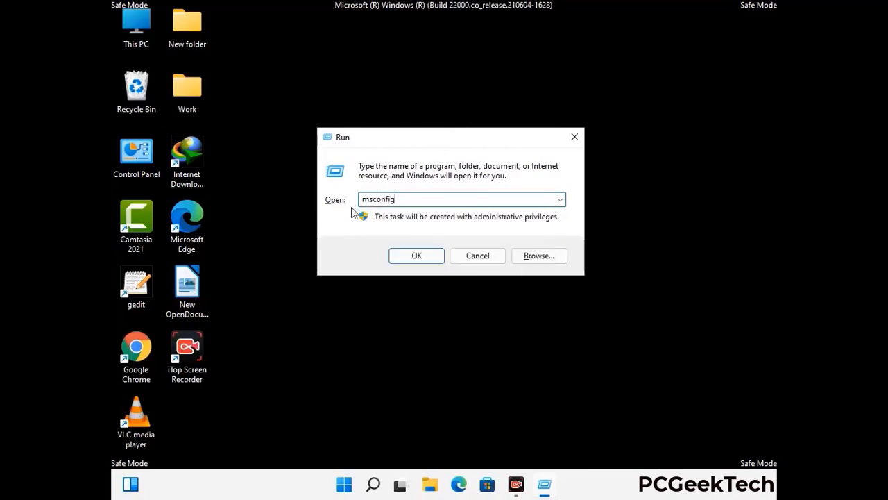
left_click(414, 256)
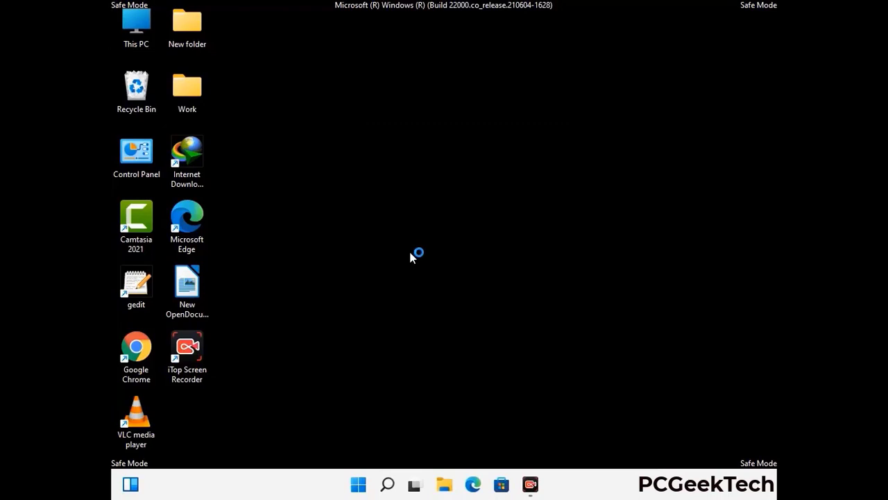
left_click(306, 139)
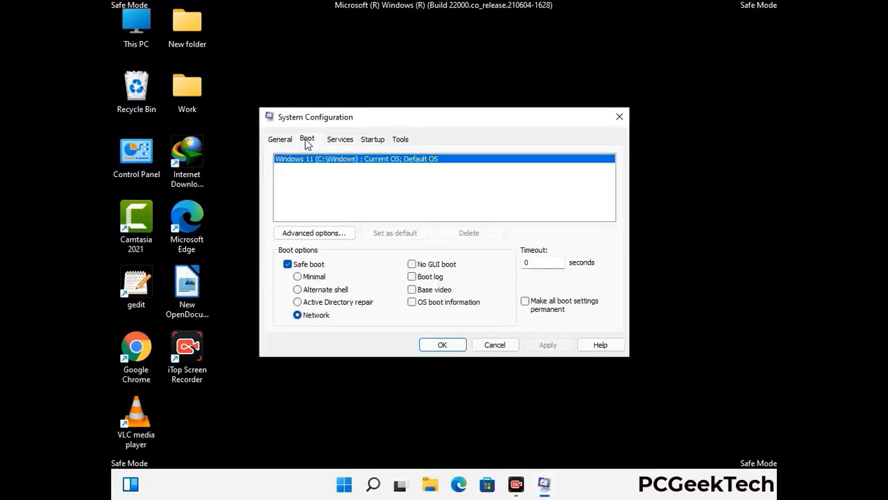
left_click(288, 268)
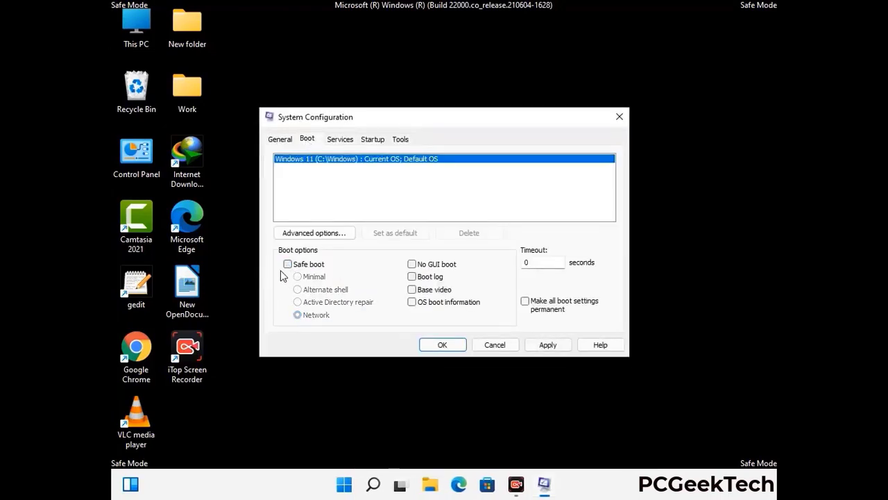